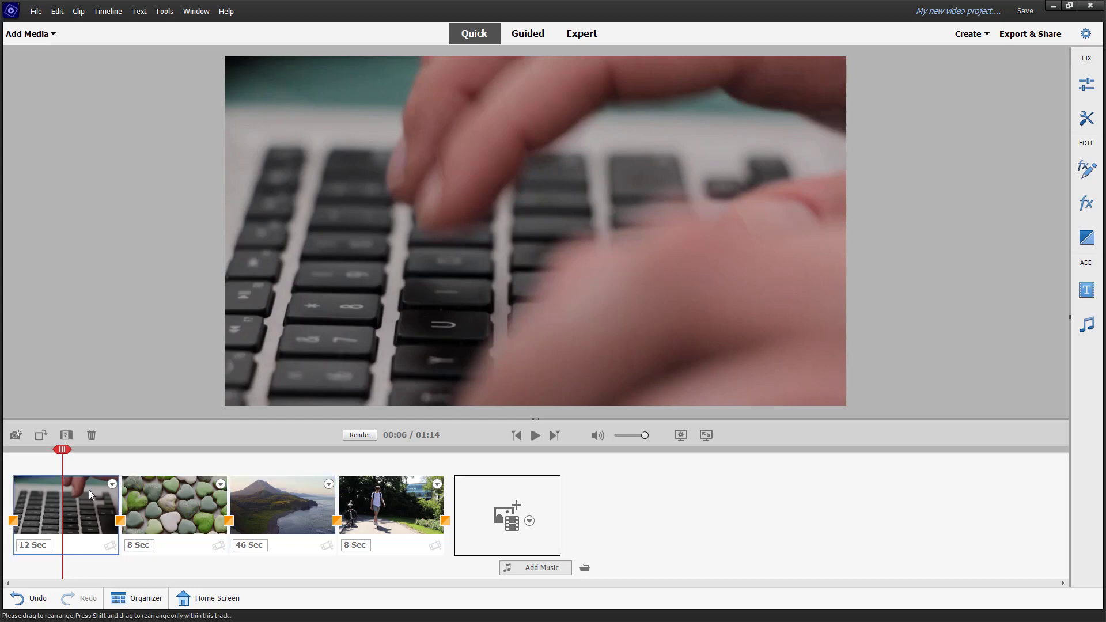
Step: Add a text title over the keyboard clip and select its placeholder text
click(82, 510)
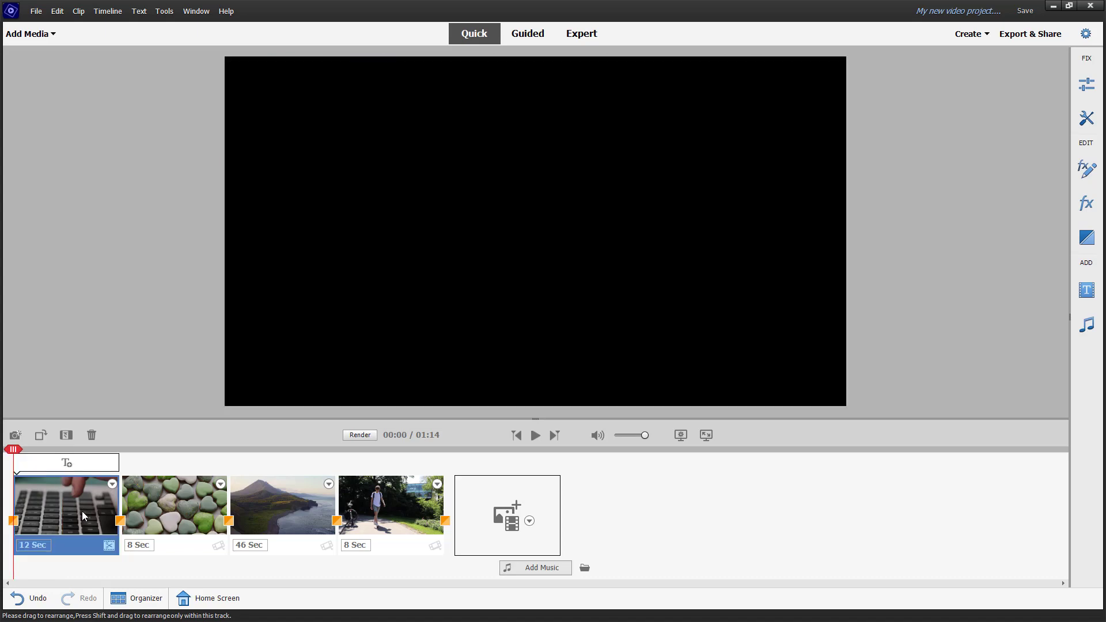
click(67, 463)
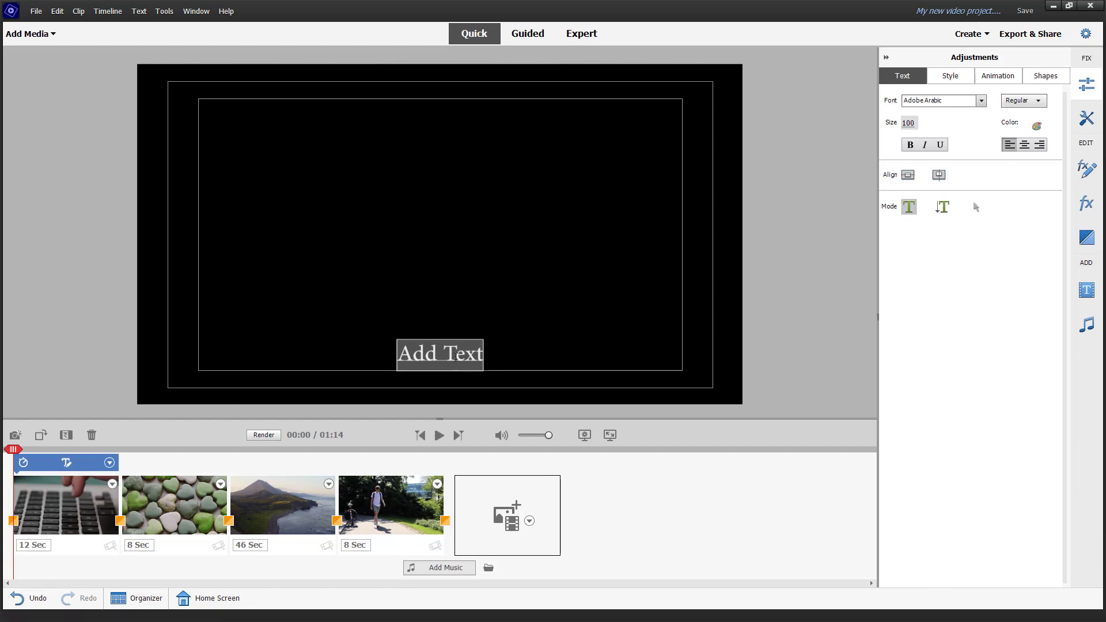
click(441, 352)
double_click(444, 354)
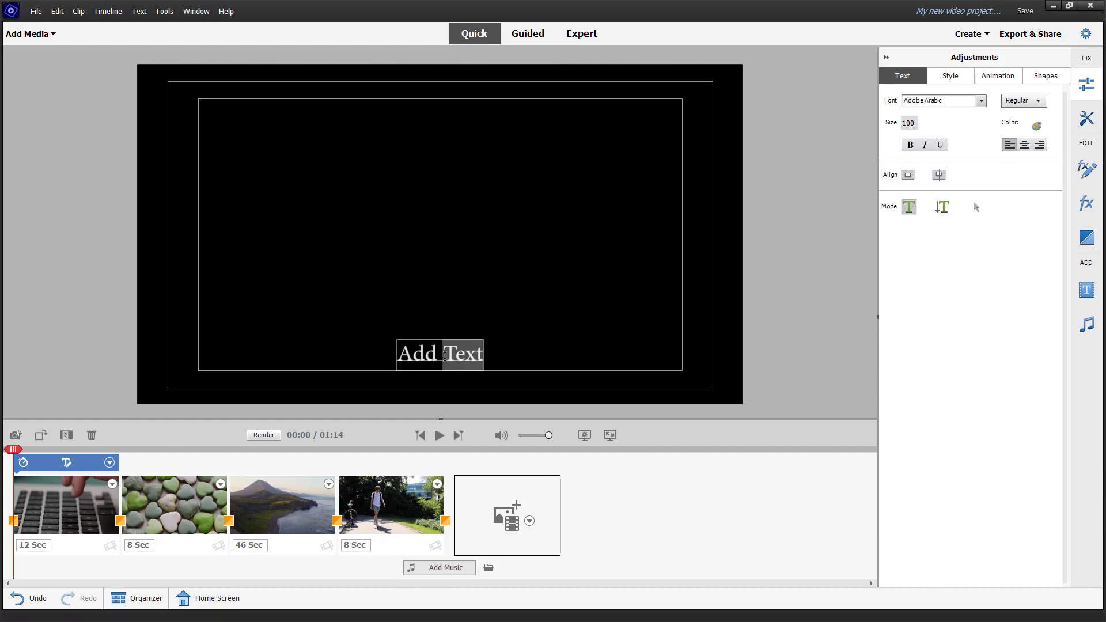
drag(399, 353, 497, 356)
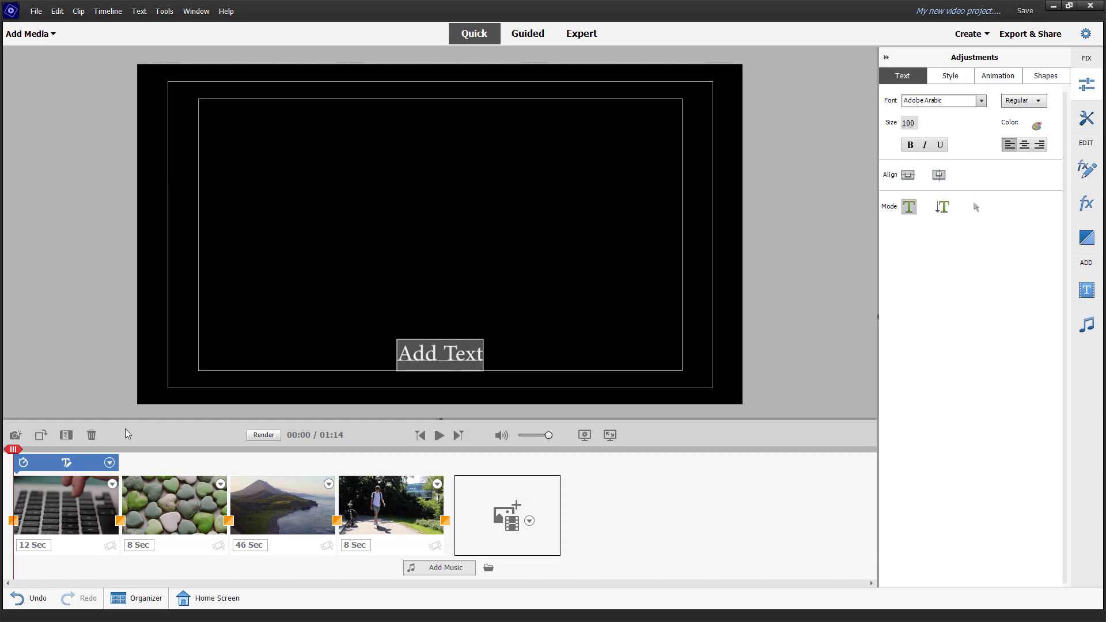
Step: Preview the title at about 00:05 in the keyboard clip and replace its placeholder text with WELCOME
click(24, 453)
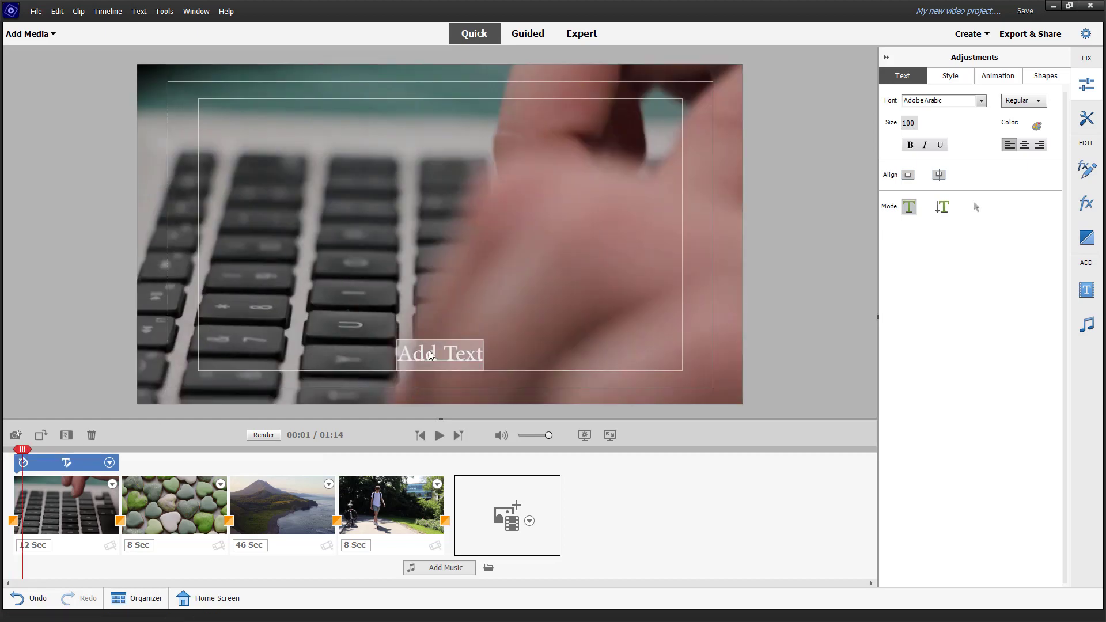
double_click(428, 349)
click(466, 349)
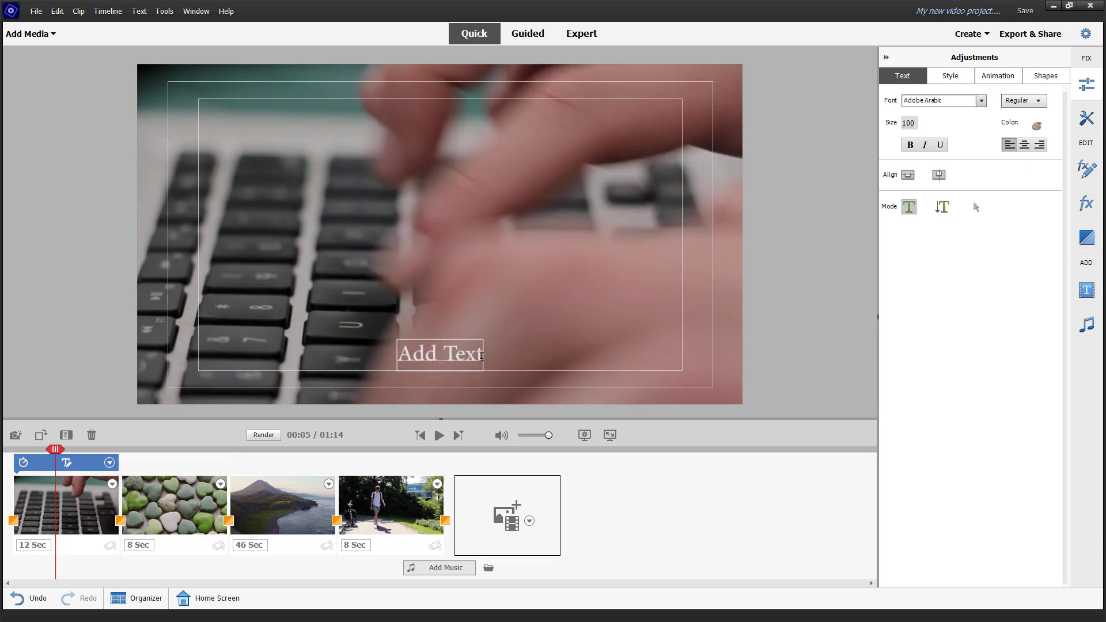
drag(410, 357, 394, 357)
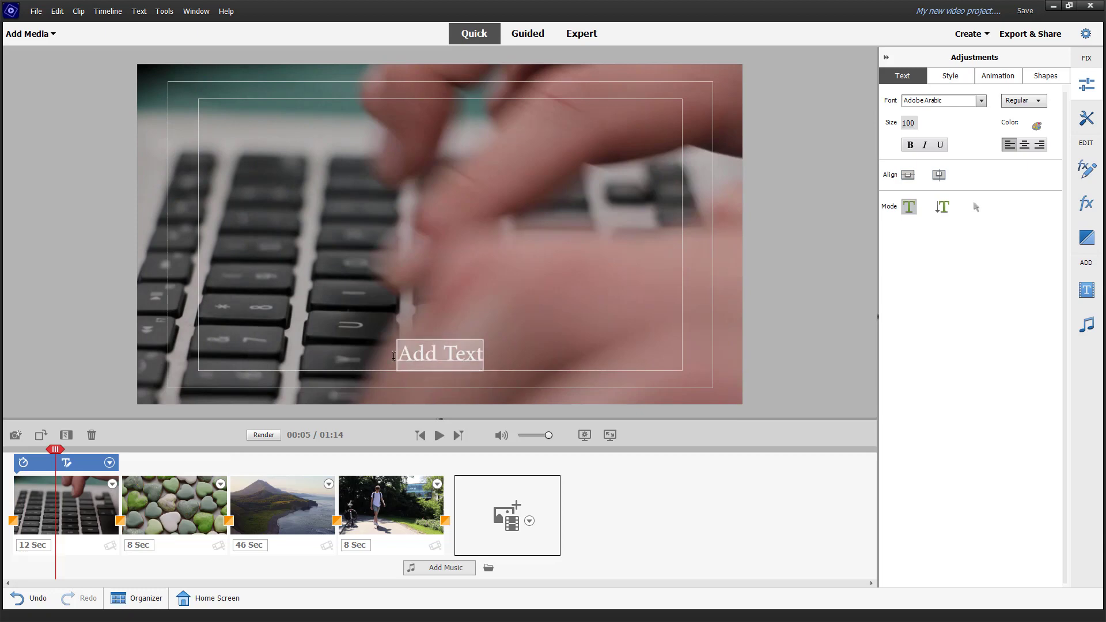
text(WELCOME)
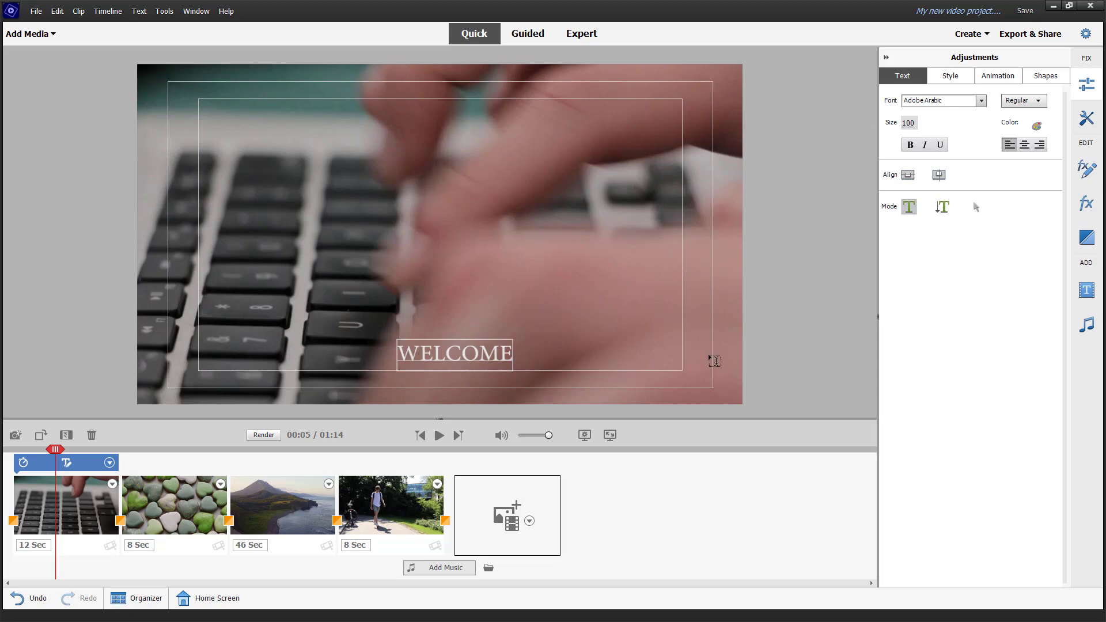
click(642, 333)
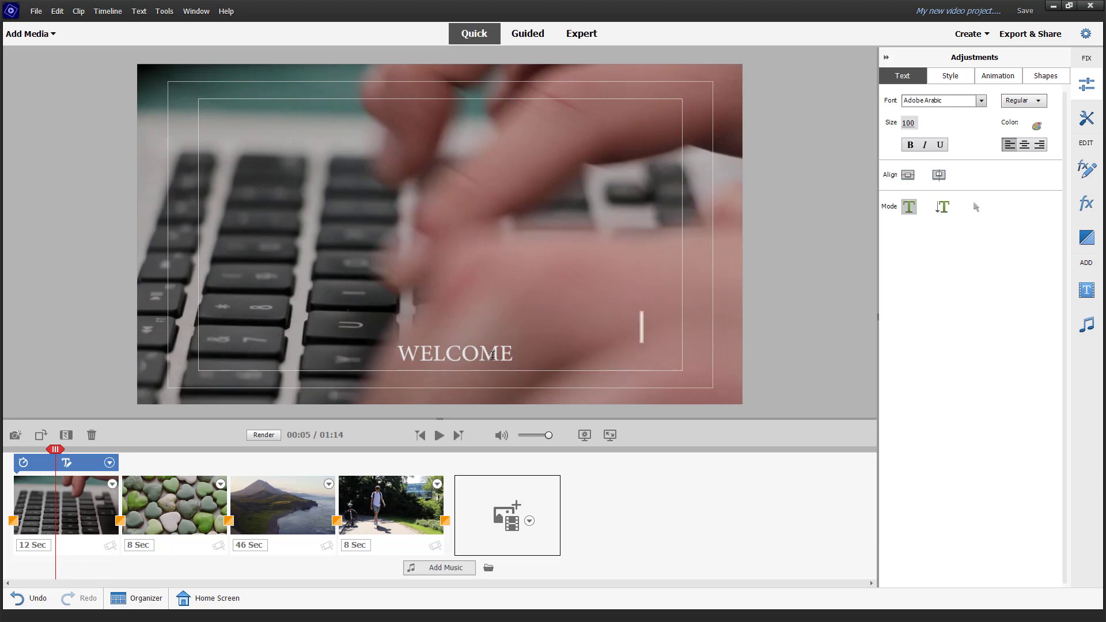
click(493, 356)
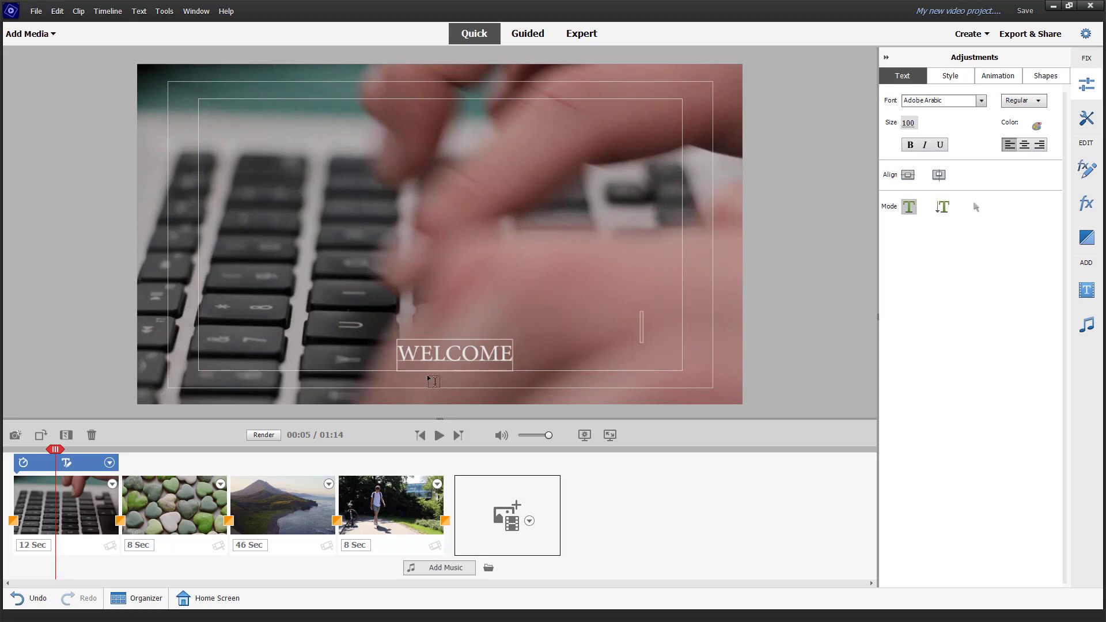
Step: Centre the WELCOME title horizontally and vertically in the frame
click(437, 356)
double_click(439, 348)
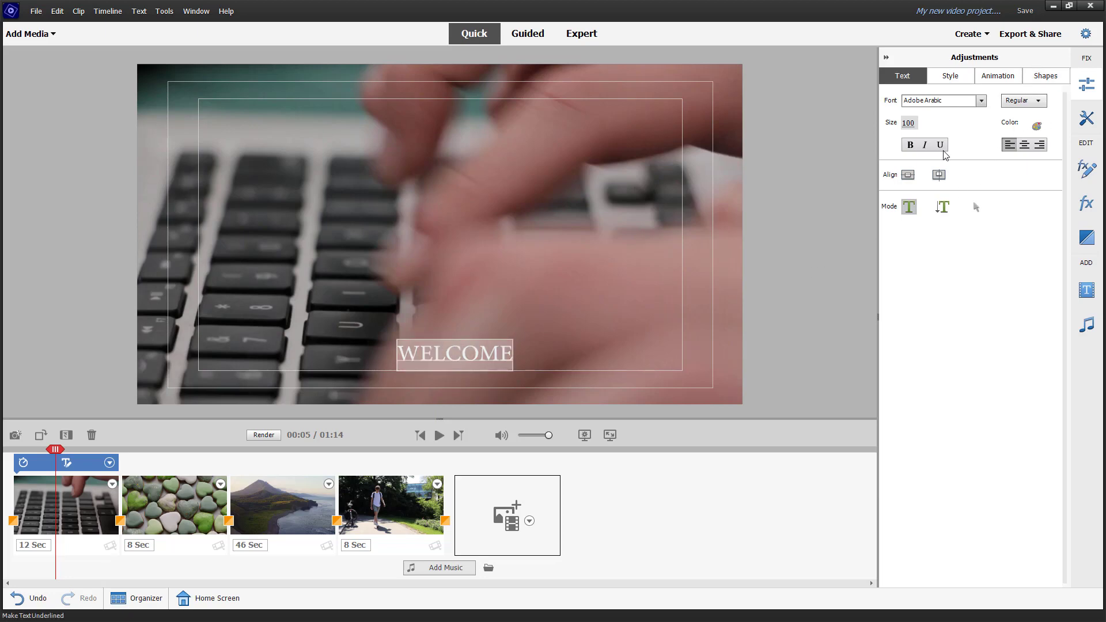
click(935, 175)
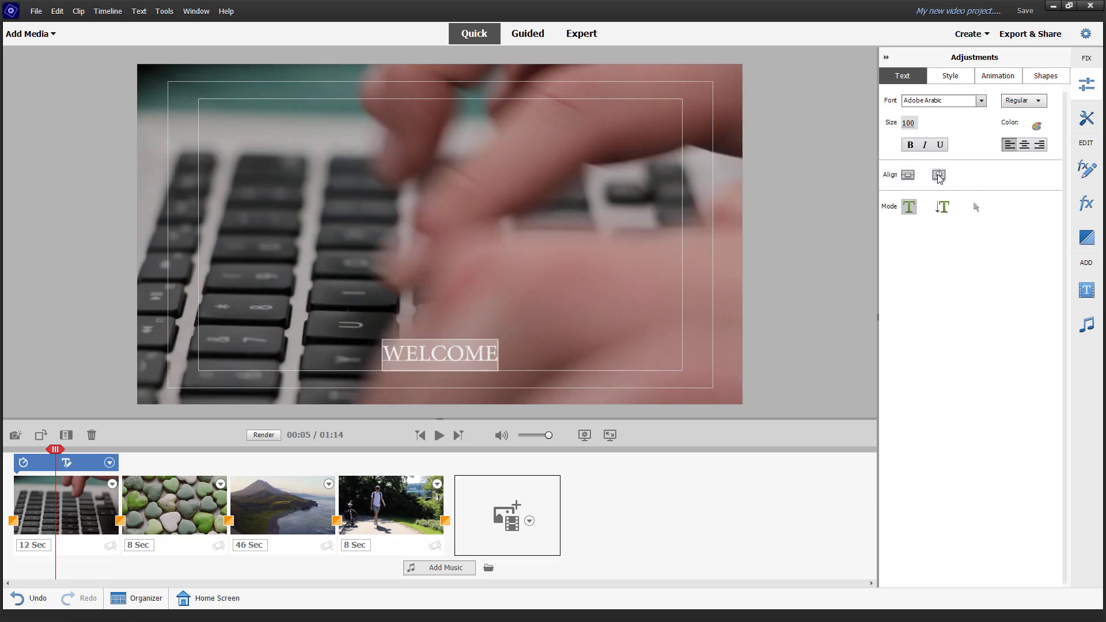
click(939, 176)
Step: Try to turn the existing WELCOME title into vertical text using the vertical text mode
click(942, 207)
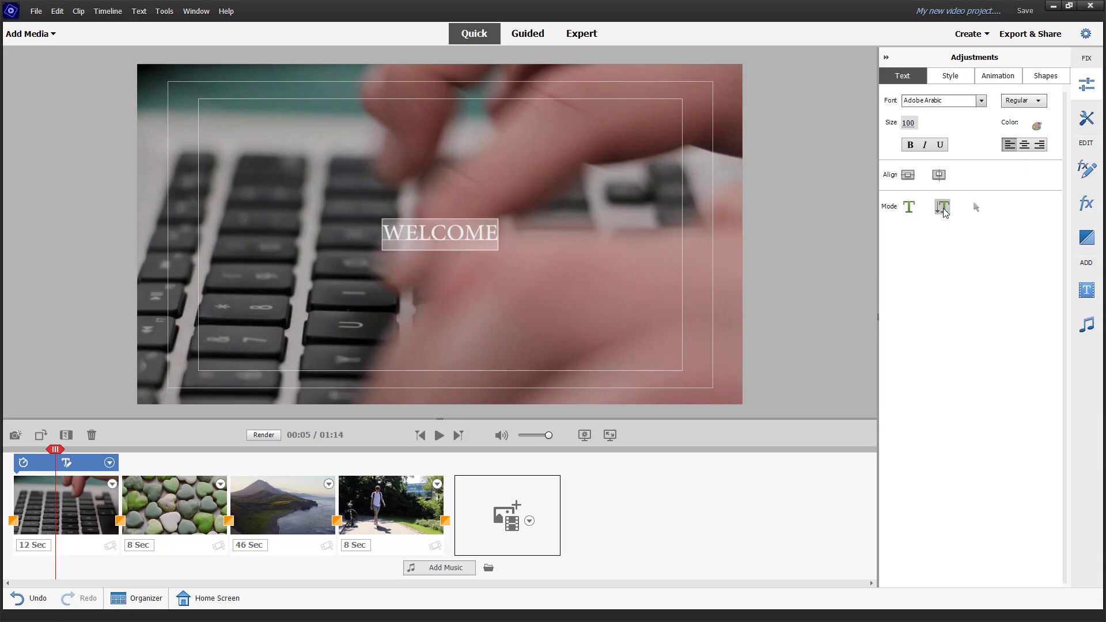
click(467, 246)
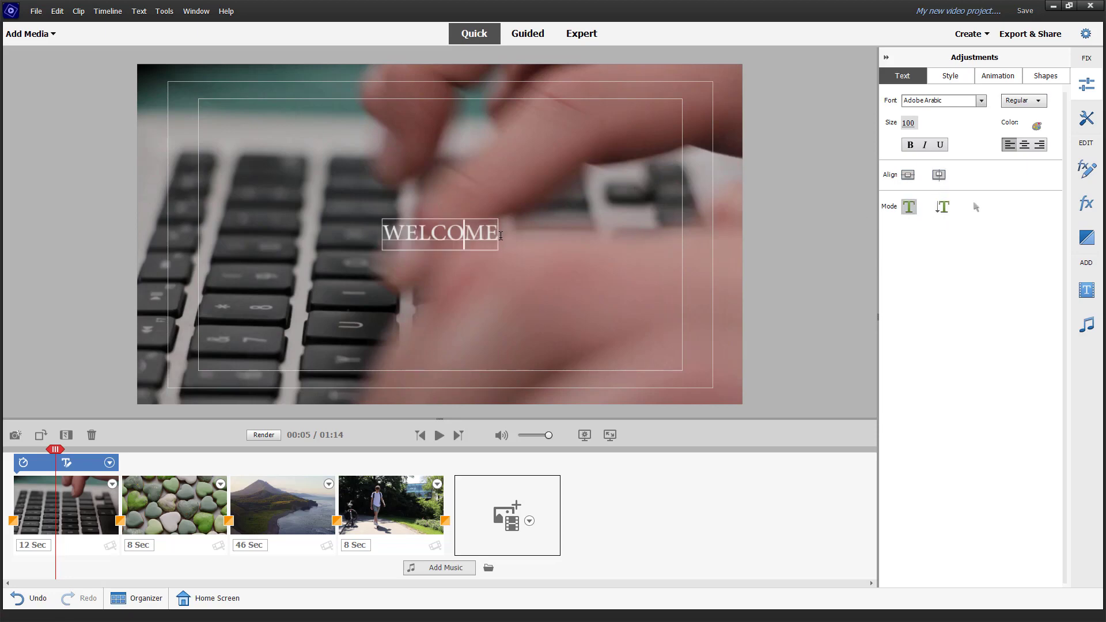
text(fdg)
key(Return)
key(ctrl+z)
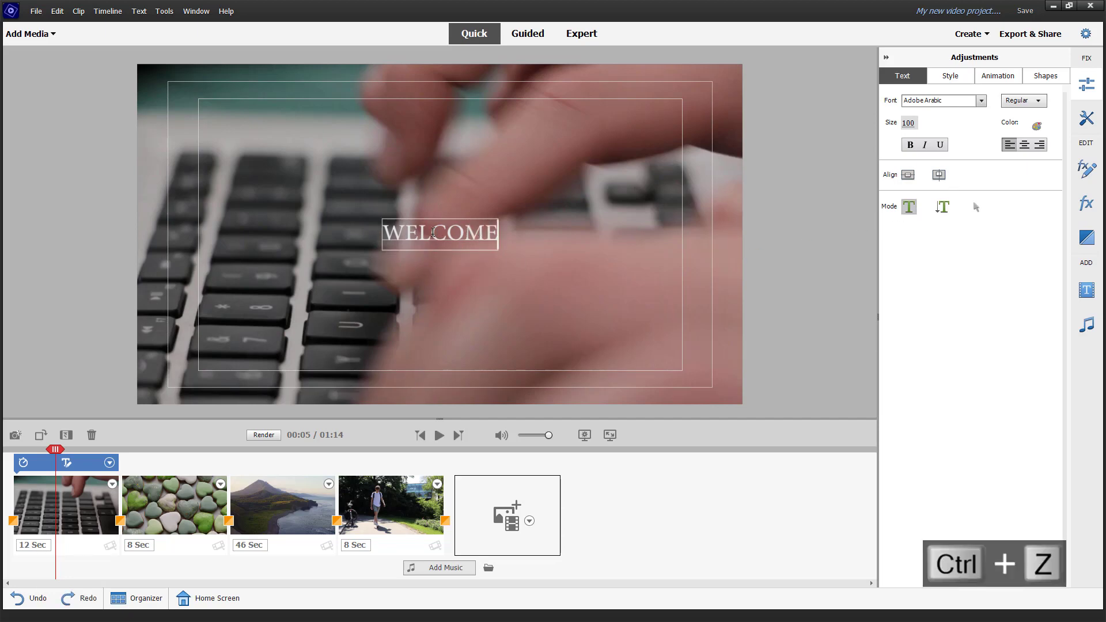
double_click(437, 232)
click(941, 207)
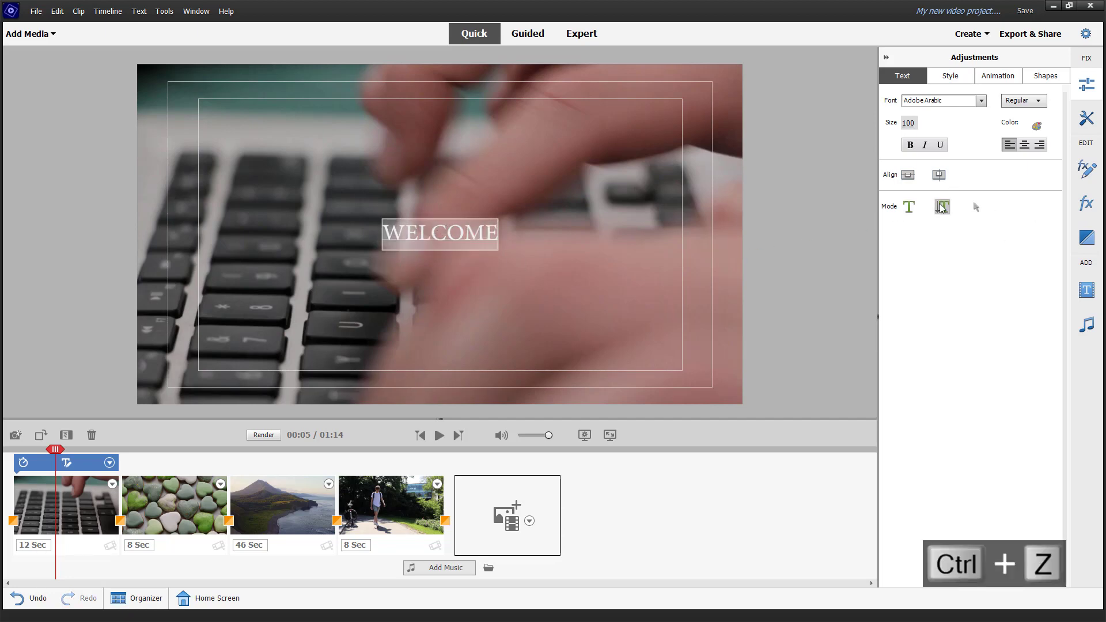
click(423, 257)
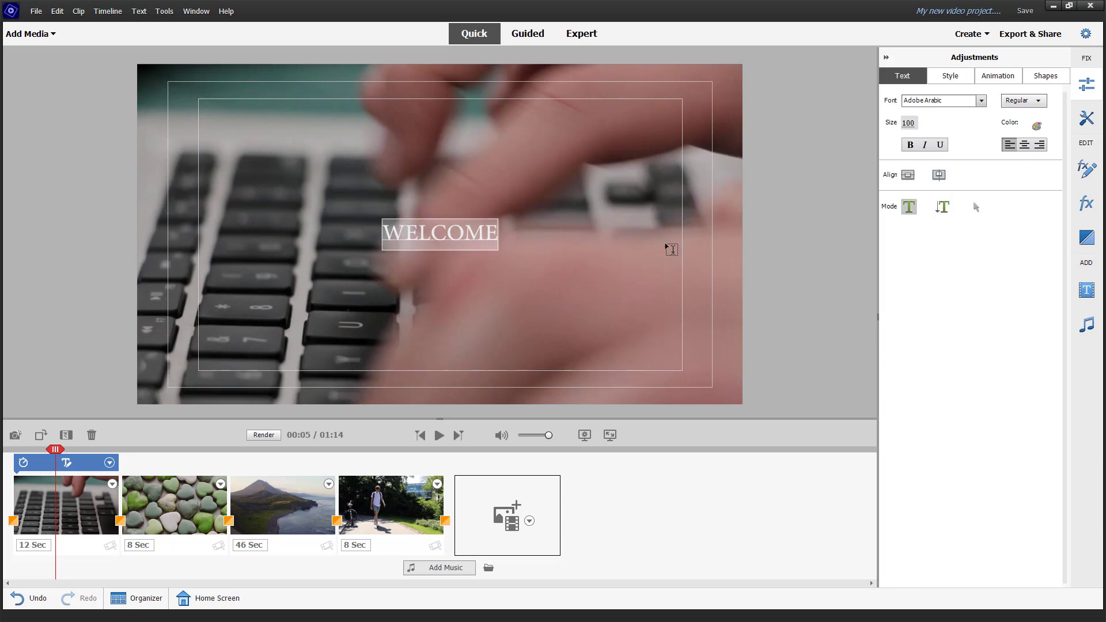
Step: Add a vertical text reading "asdasdas" to the right of the WELCOME title
click(942, 208)
click(558, 172)
text(asdasda)
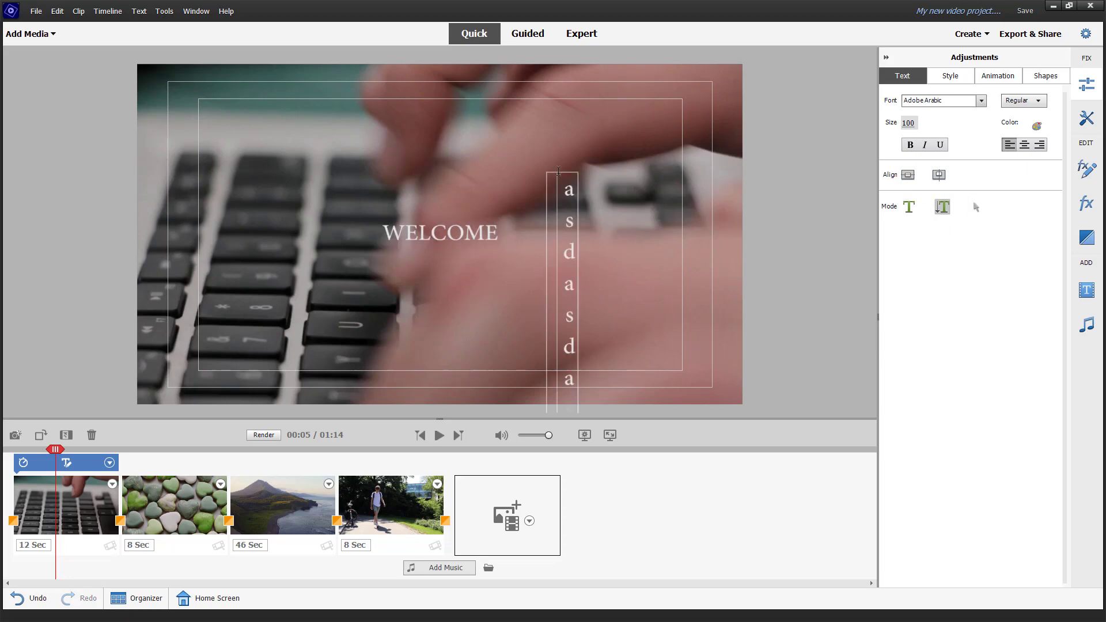
click(558, 207)
click(411, 122)
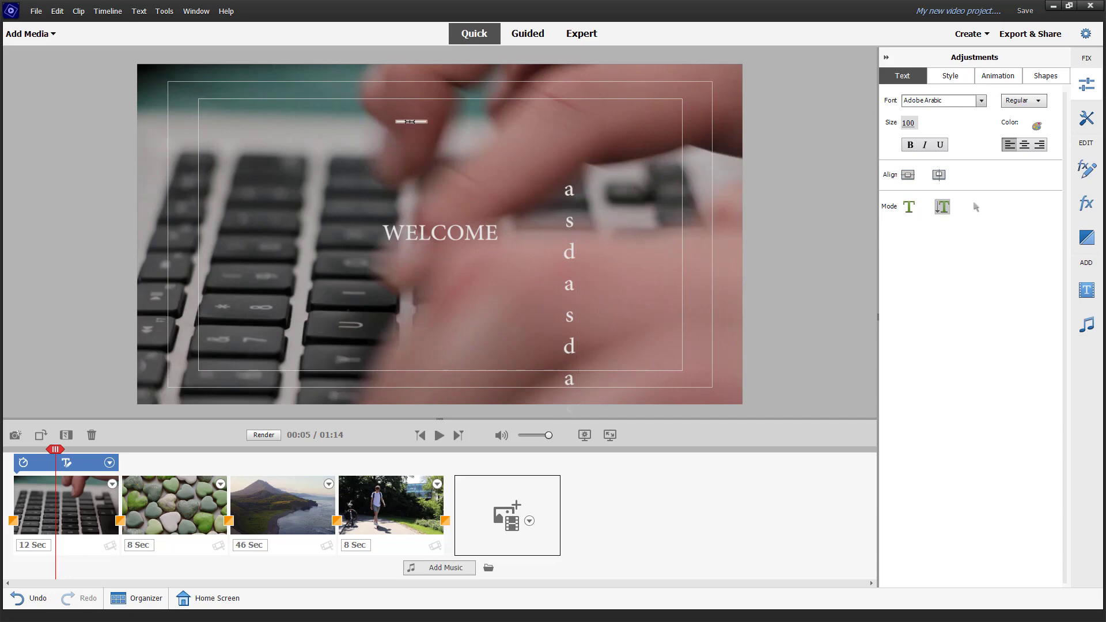
Step: Move the vertical sample text slightly up with the selection mode and delete it
click(976, 207)
click(560, 269)
drag(572, 260, 581, 215)
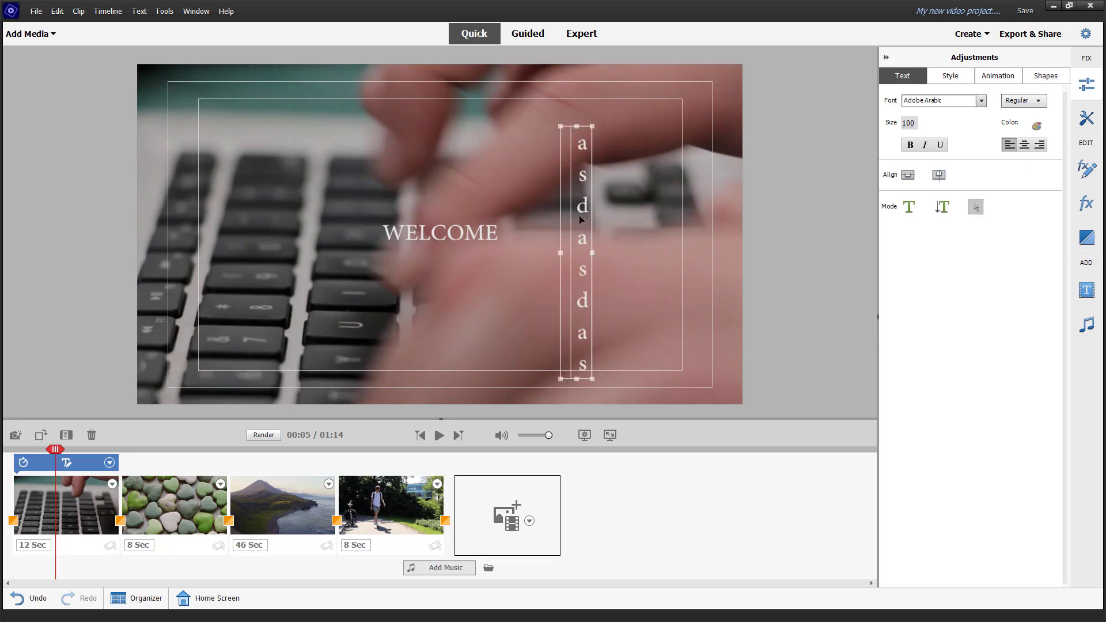
key(Delete)
Step: Enlarge the WELCOME title to a font size of about 249 and move it back toward the frame's centre
click(464, 237)
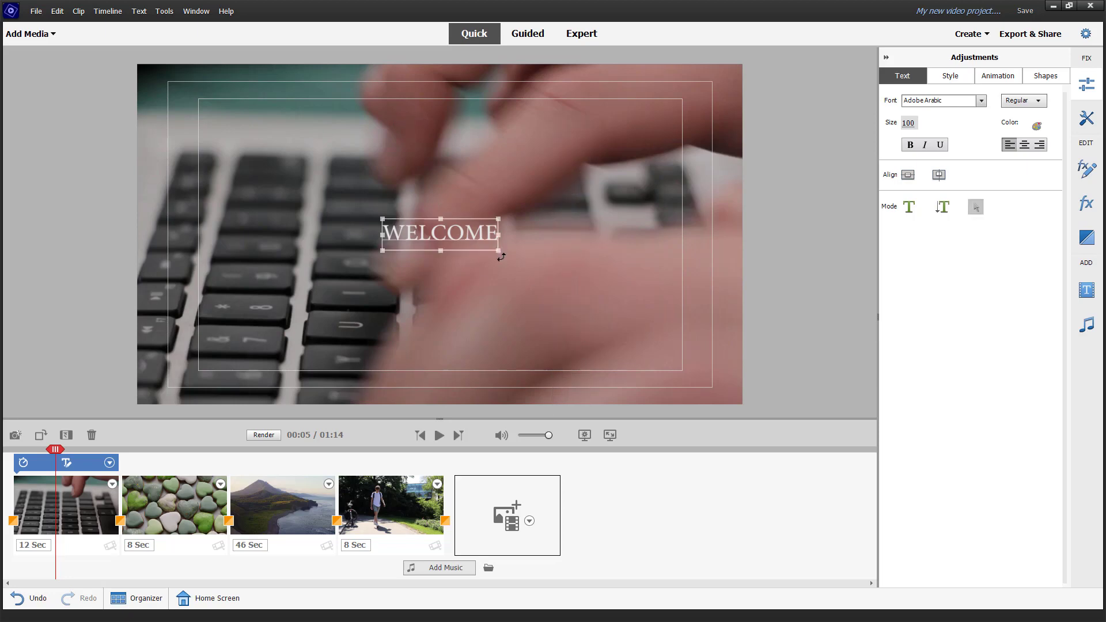
drag(569, 299, 572, 300)
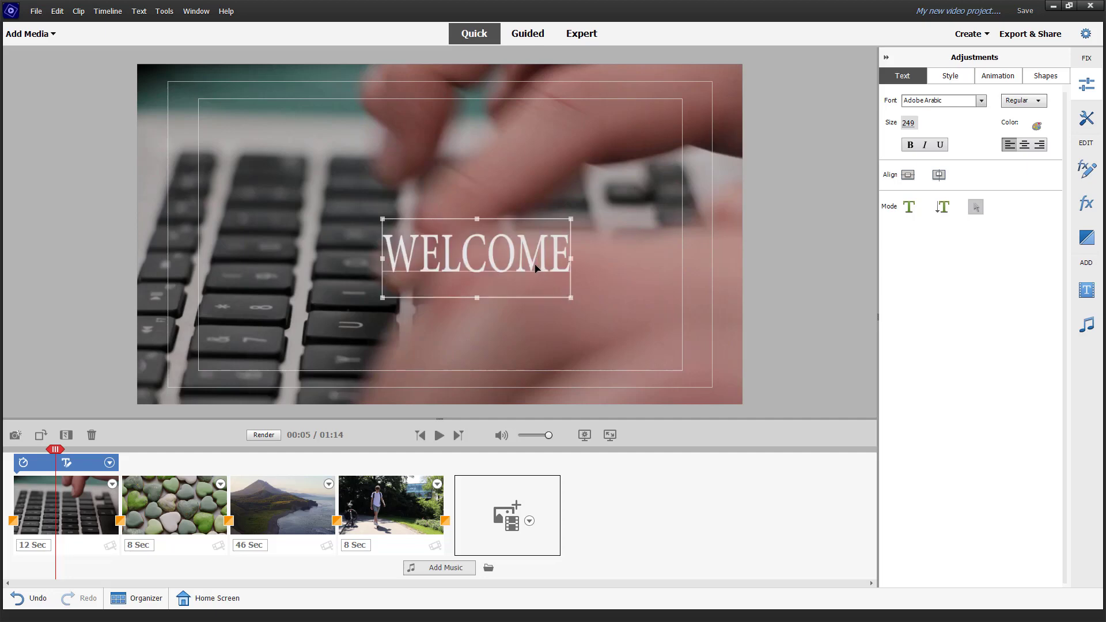
drag(535, 268, 508, 249)
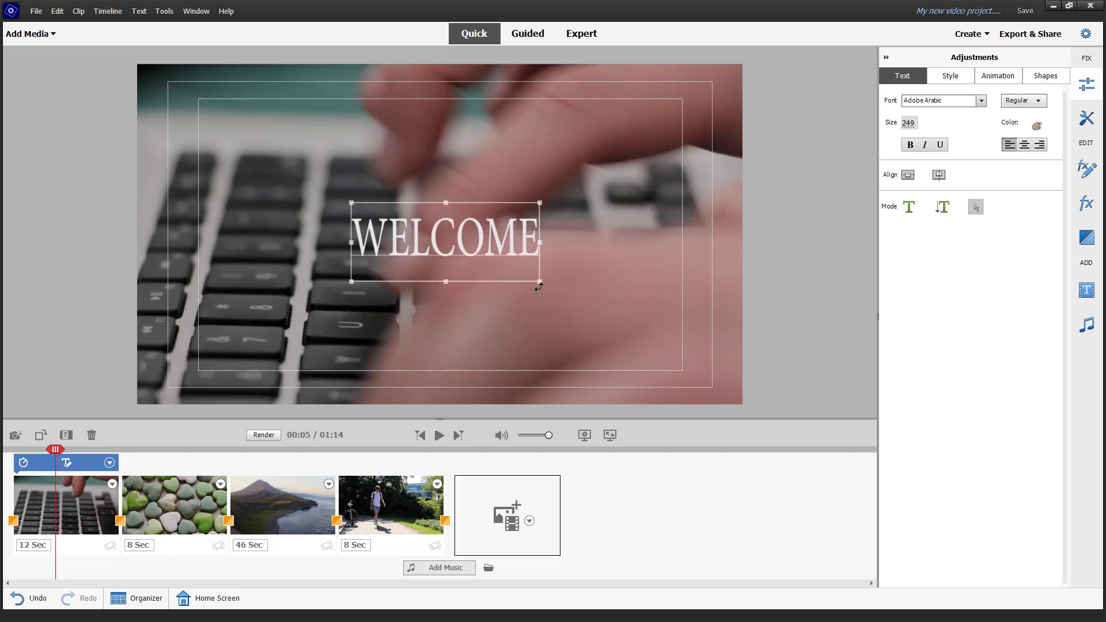
Step: Rotate the WELCOME title slightly clockwise and centre it horizontally and vertically in the frame
mouse_move(555, 288)
mouse_down()
mouse_move(557, 275)
mouse_move(560, 299)
mouse_up()
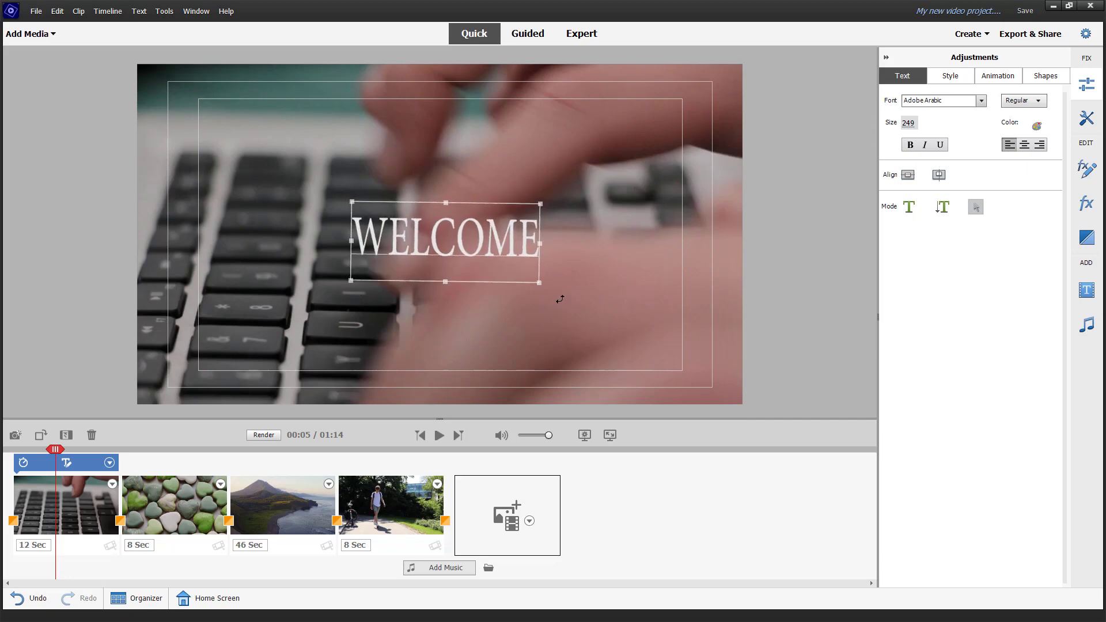
click(913, 175)
click(938, 176)
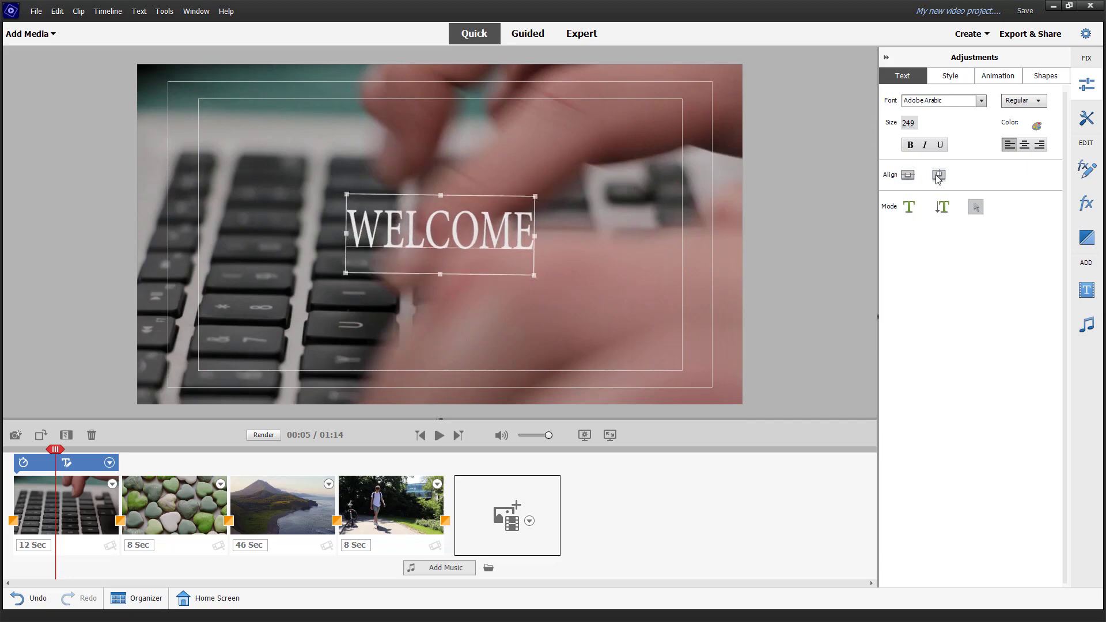
Step: Try bold and italic formatting on the WELCOME title, switching each off again
click(911, 146)
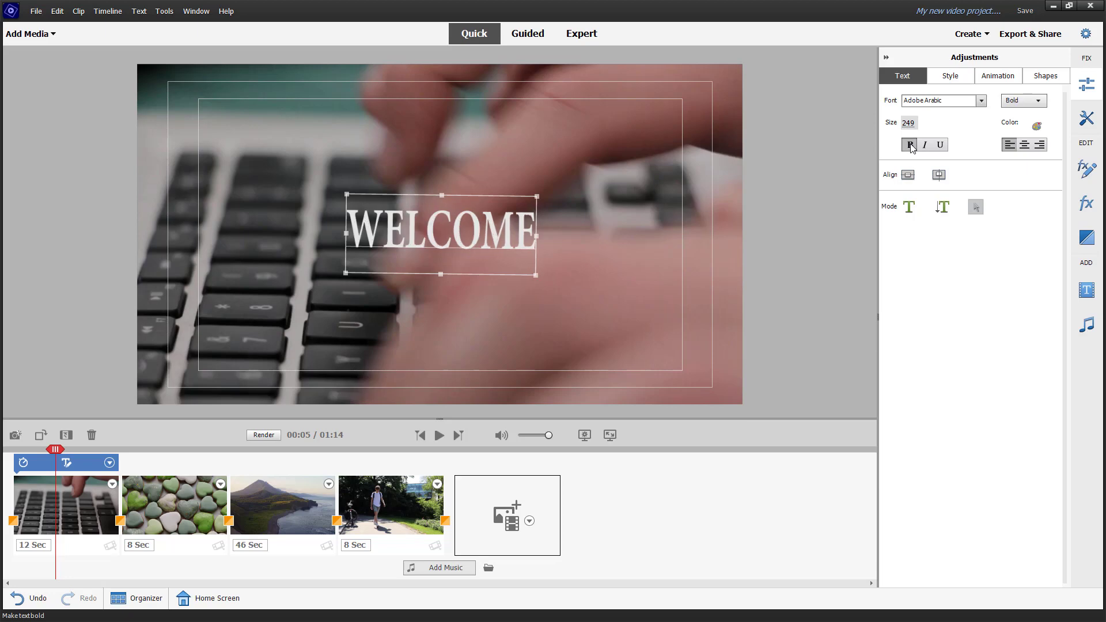
click(911, 146)
click(925, 148)
click(925, 148)
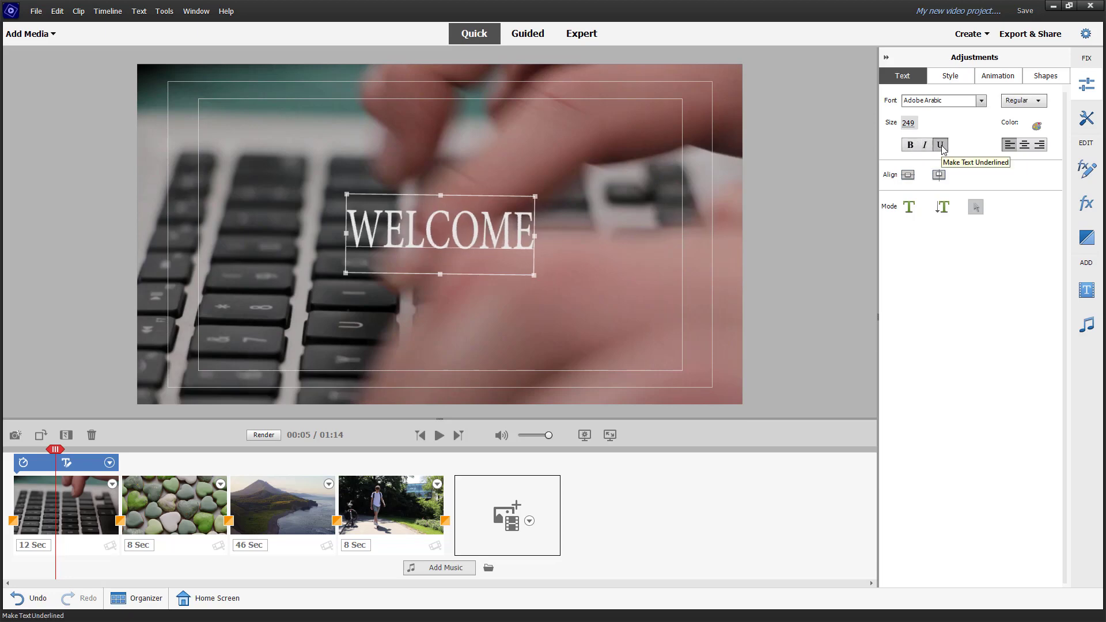
Step: Underline the WELCOME title and set its paragraph alignment to right
click(942, 147)
click(1040, 144)
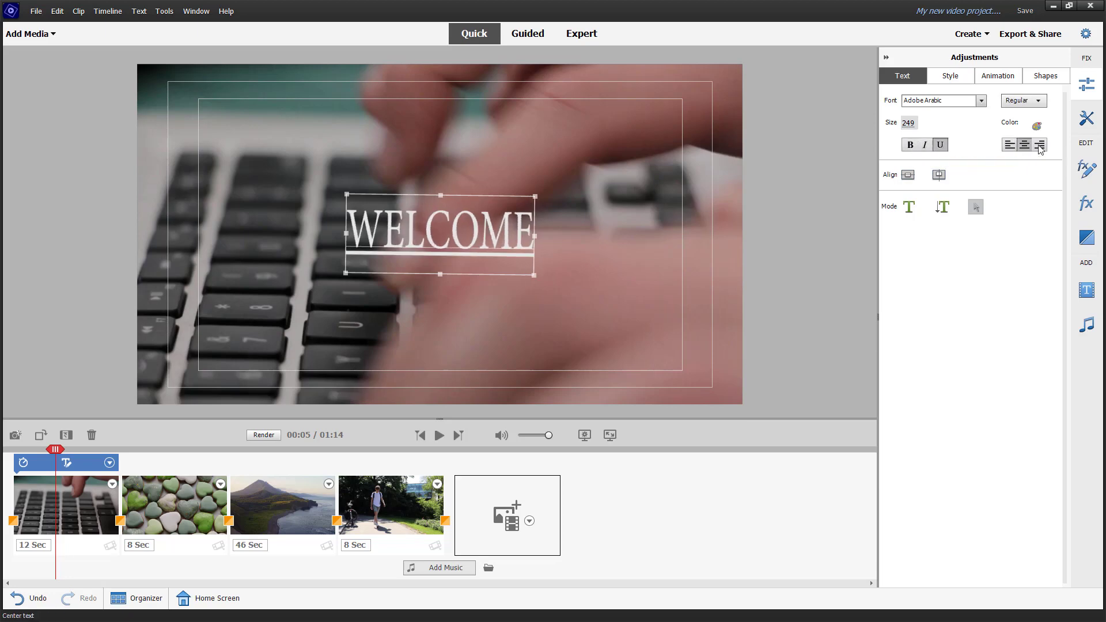
Step: Set the WELCOME title's fill colour to a solid light green, about RGB 182, 255, 171
click(1037, 126)
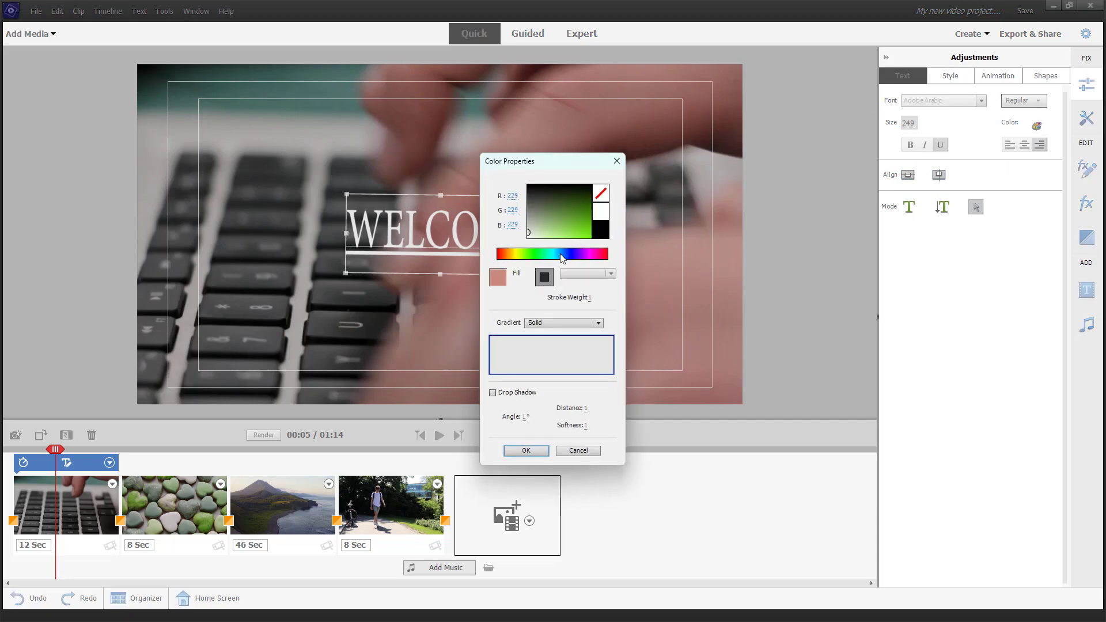
drag(542, 254, 531, 254)
click(580, 216)
drag(583, 218, 546, 256)
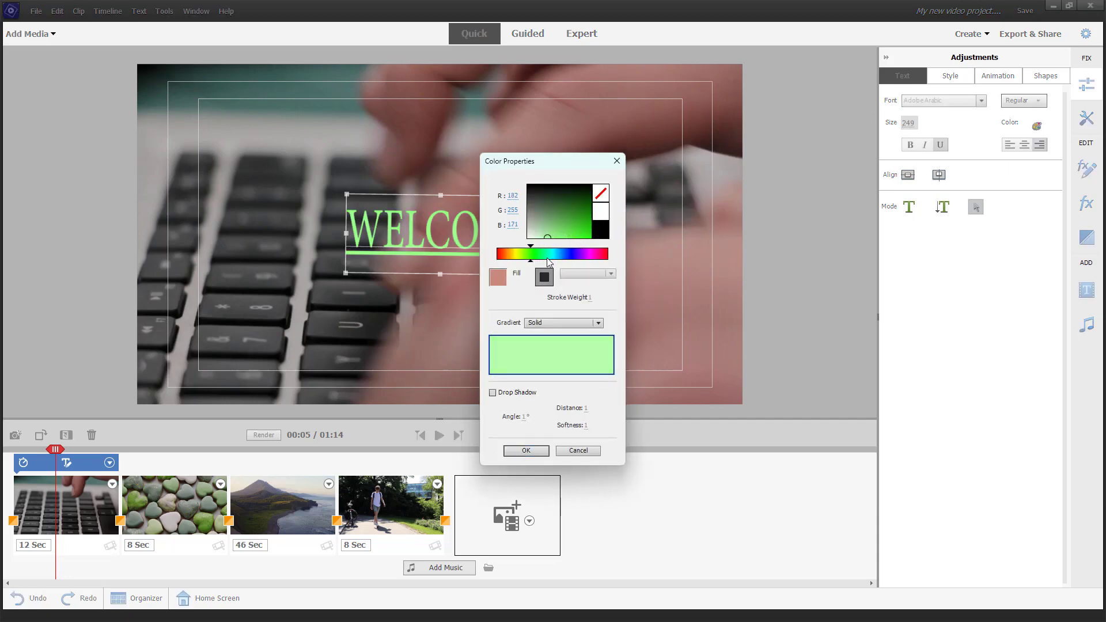
click(533, 453)
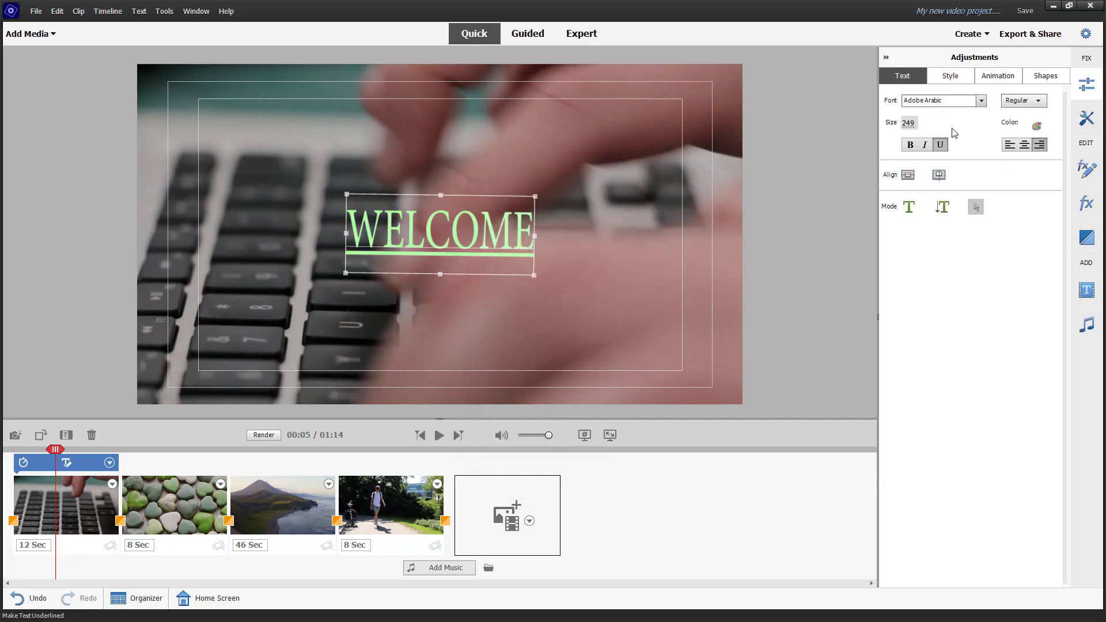
Step: Change the WELCOME title's font to Adobe Song Std and shift the title right toward the frame's centre
click(981, 102)
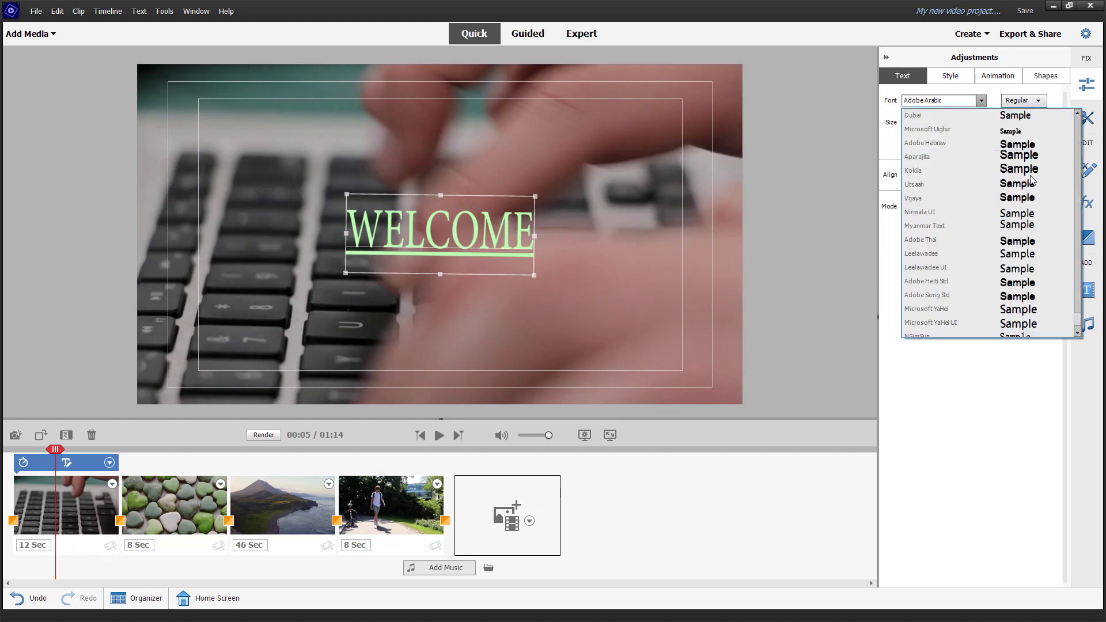
scroll(973, 259, down, 1)
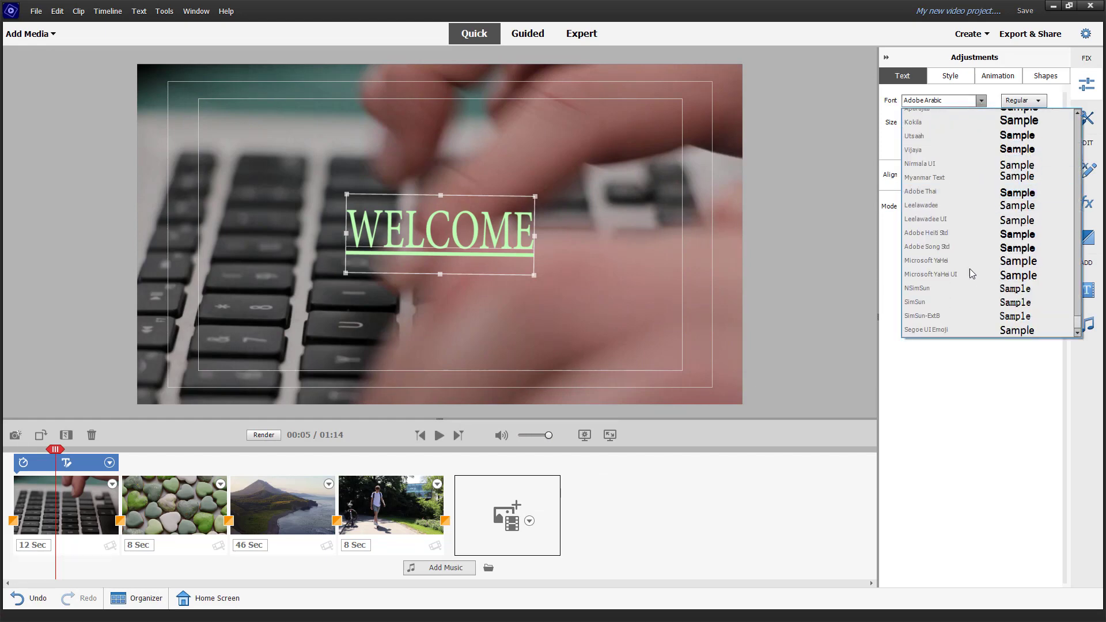
click(1007, 248)
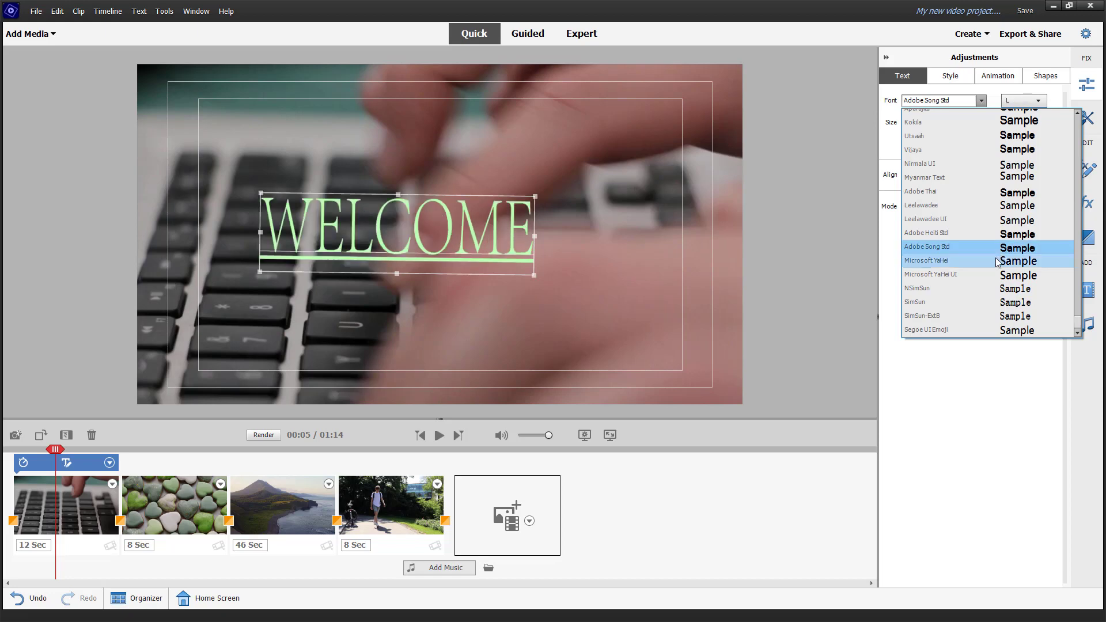
drag(510, 253, 541, 256)
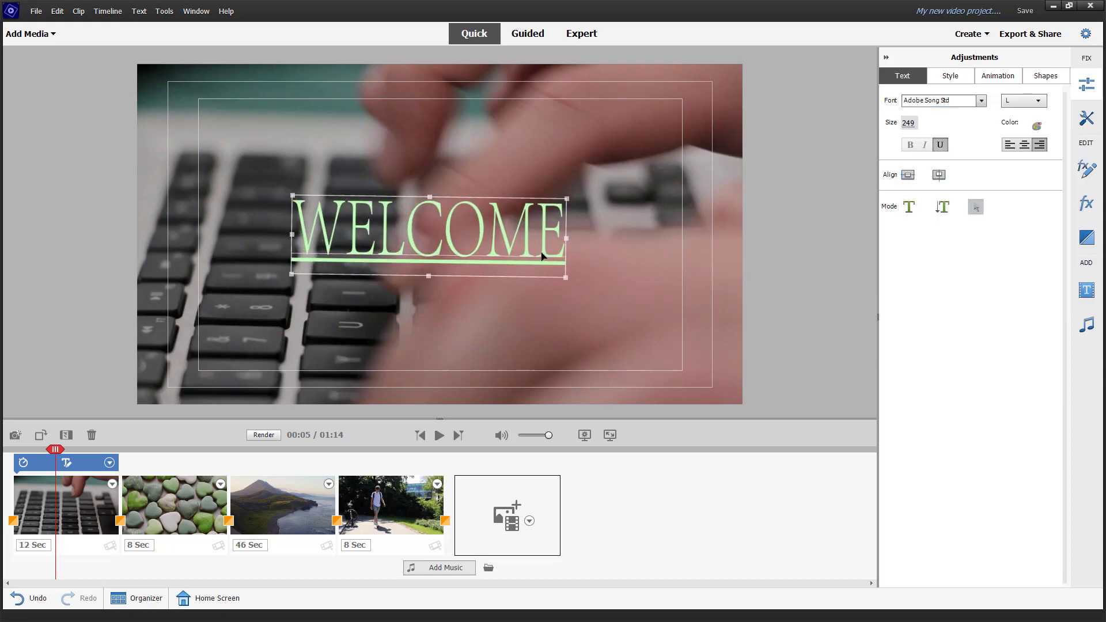
Step: Nudge the WELCOME title slightly right and replace its text with "Welcome"
click(1037, 101)
click(1026, 115)
drag(383, 219, 389, 219)
double_click(388, 219)
key(ctrl+a)
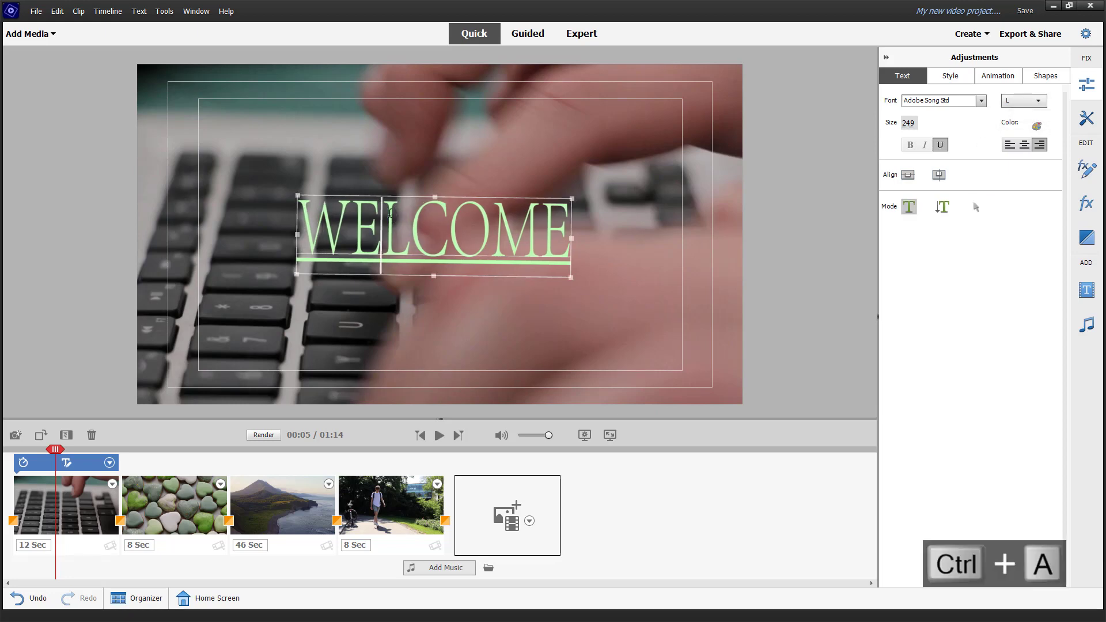
text(Wecl)
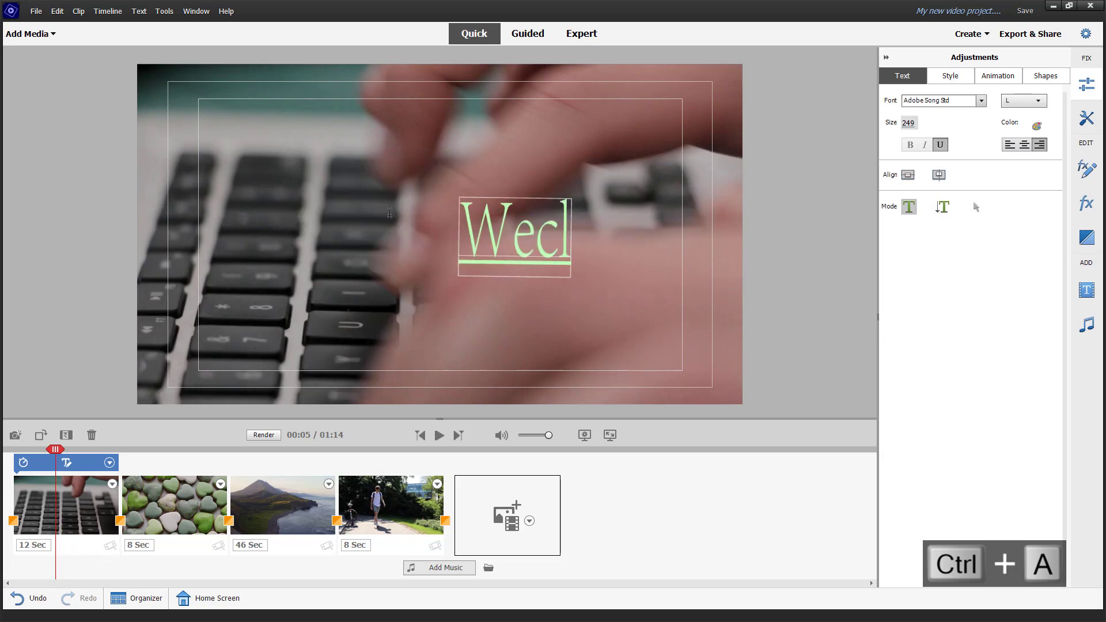
key(BackSpace)
key(BackSpace)
text(lcome)
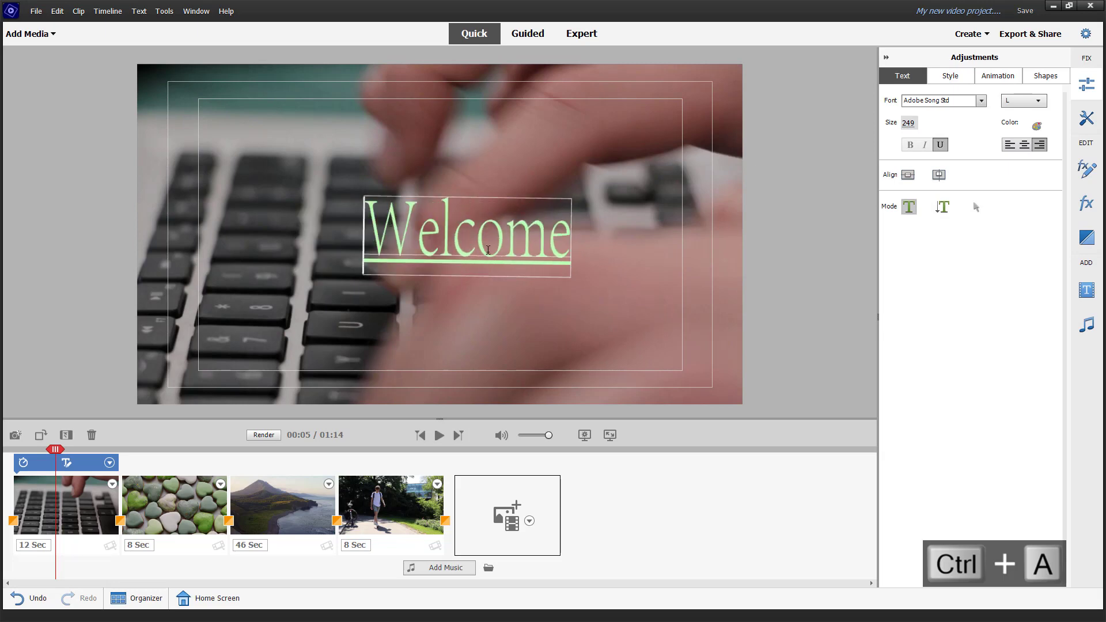
Step: Set the whole Welcome text to font style L and reselect the title as an object
key(ctrl+a)
click(1045, 107)
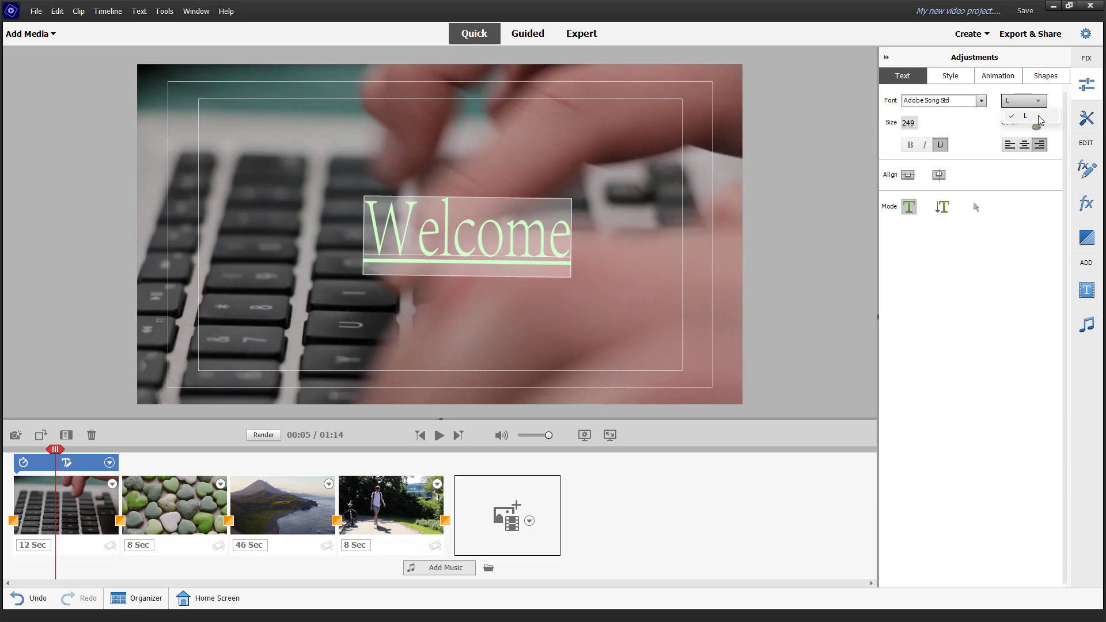
click(1027, 116)
click(975, 206)
click(474, 246)
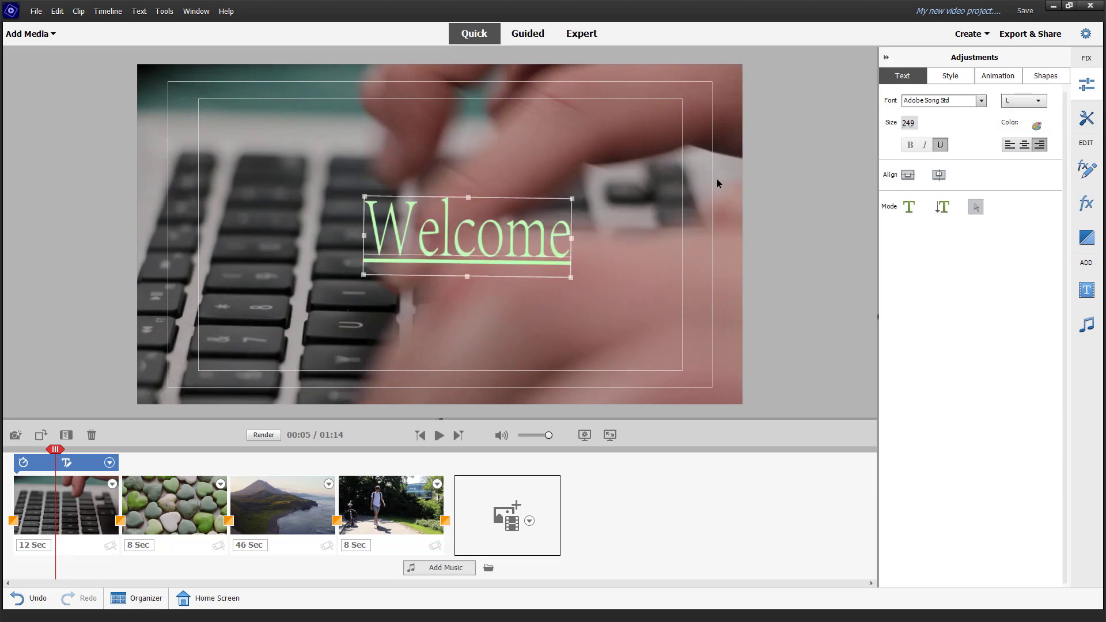
Step: Try several preset styles on the Welcome title, including Bell Gothic Black 70, TektonPro Yellow 65 and LithosPro White 53
click(950, 75)
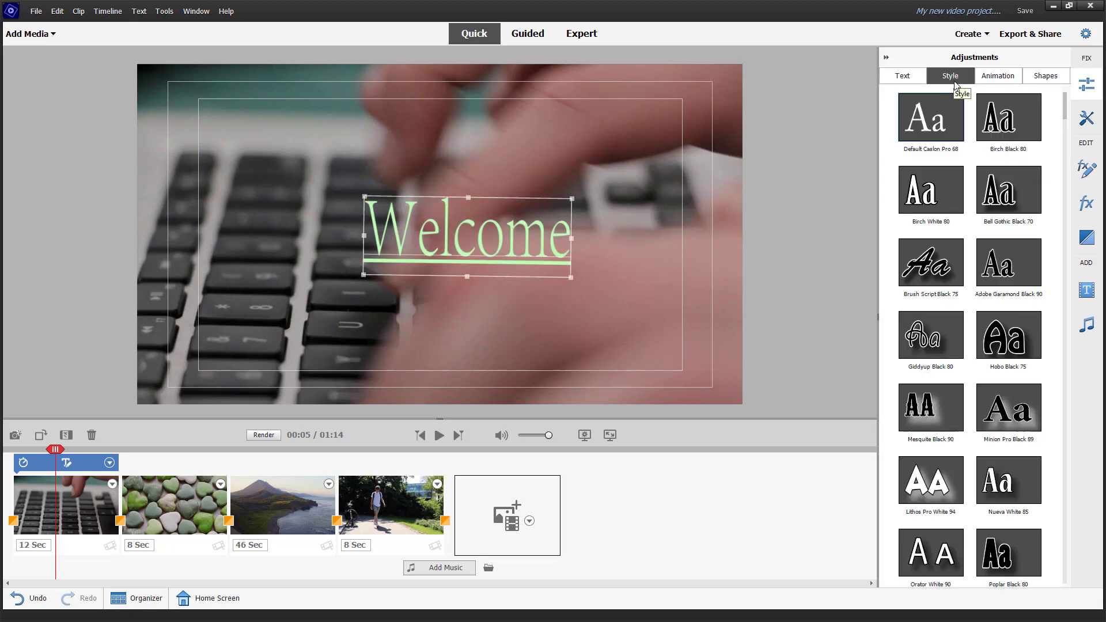
click(1026, 210)
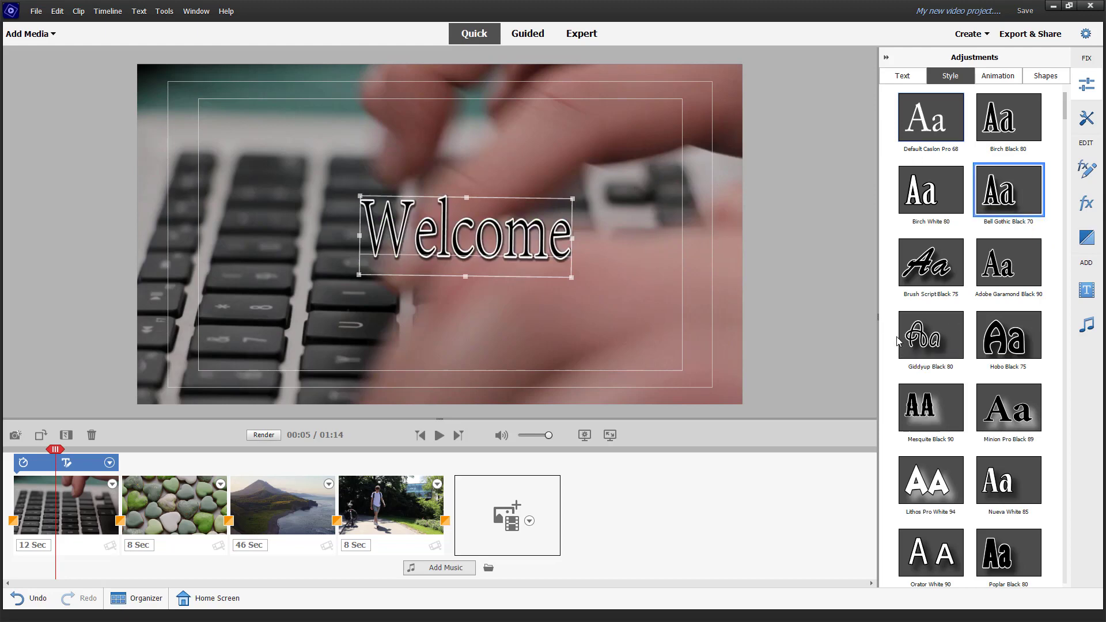
click(930, 340)
scroll(973, 358, down, 4)
scroll(972, 359, down, 3)
click(1013, 334)
scroll(1014, 334, down, 3)
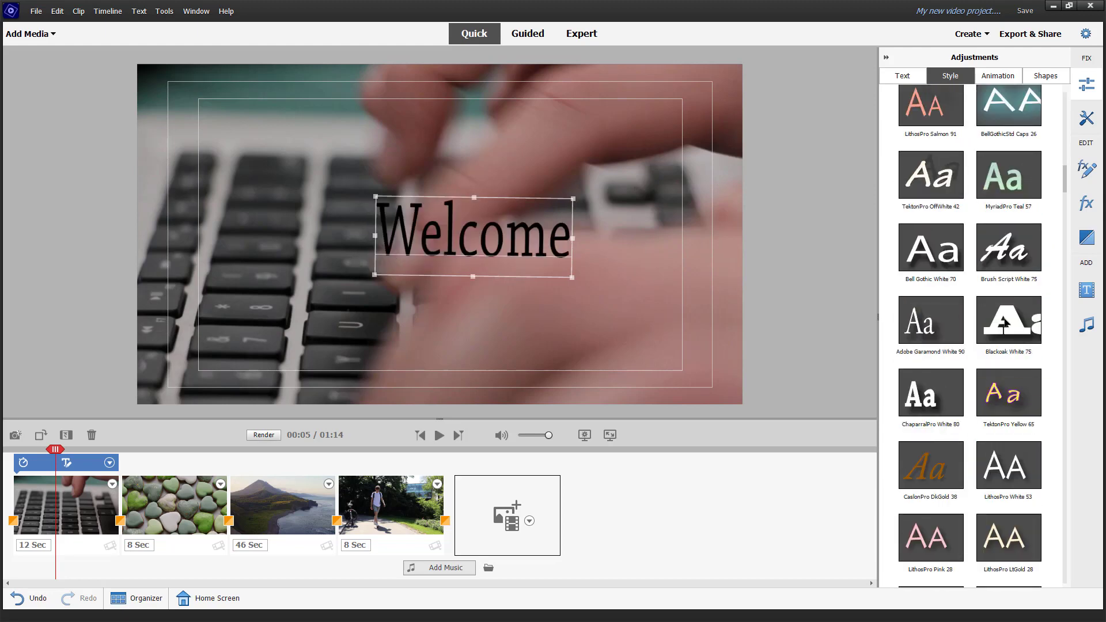
click(1008, 319)
click(1000, 394)
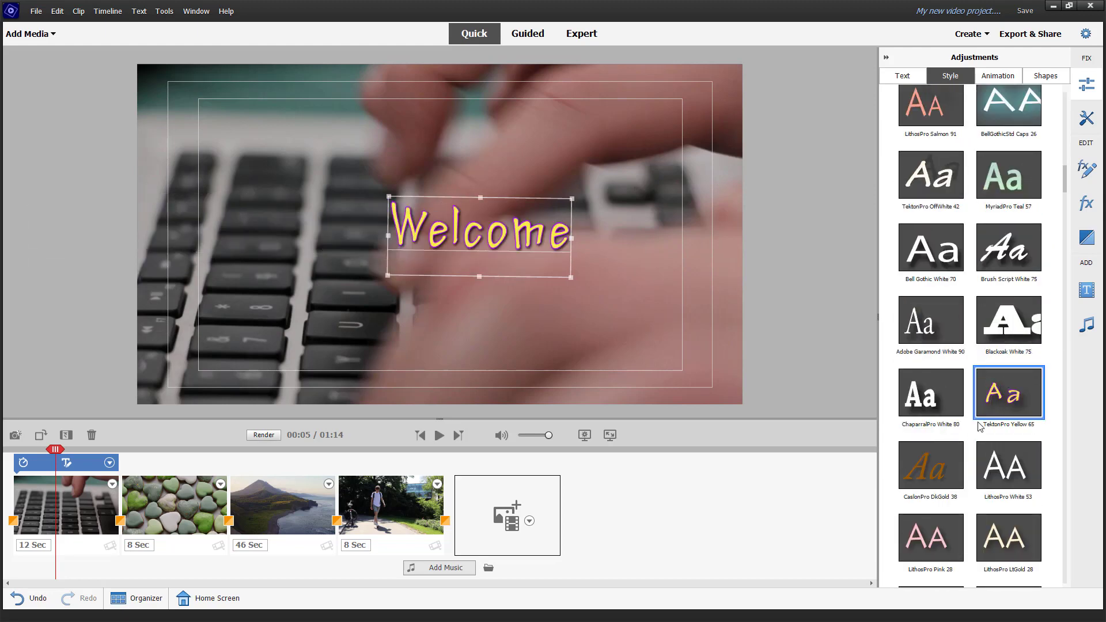
click(1013, 469)
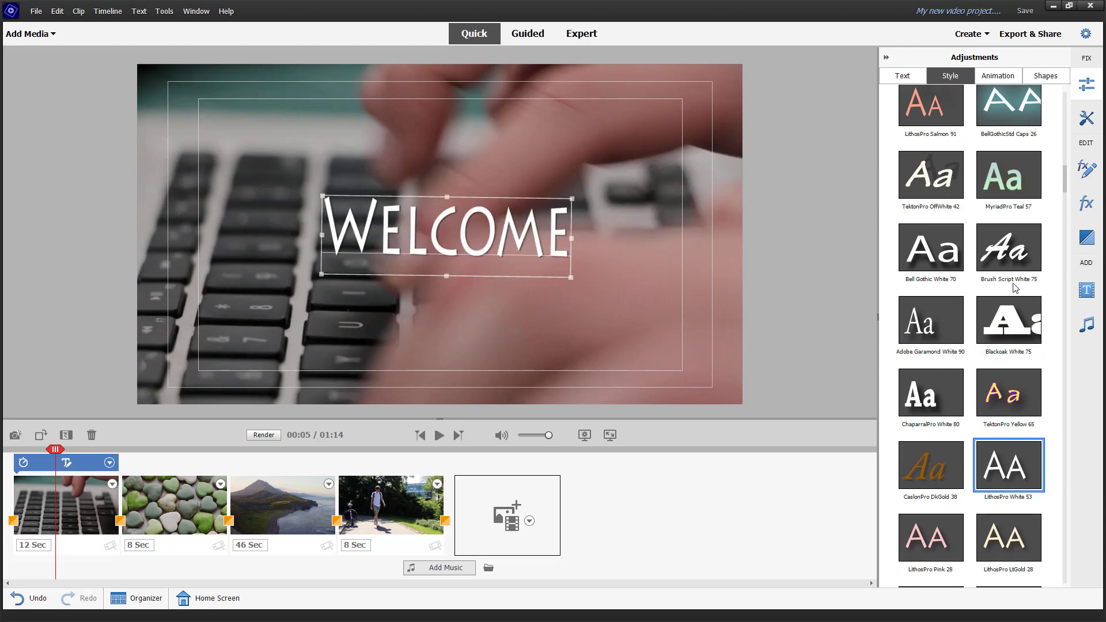
Step: Apply the Tekton Blue Gradient 130 style to the Welcome title
scroll(1011, 322, down, 3)
click(1015, 389)
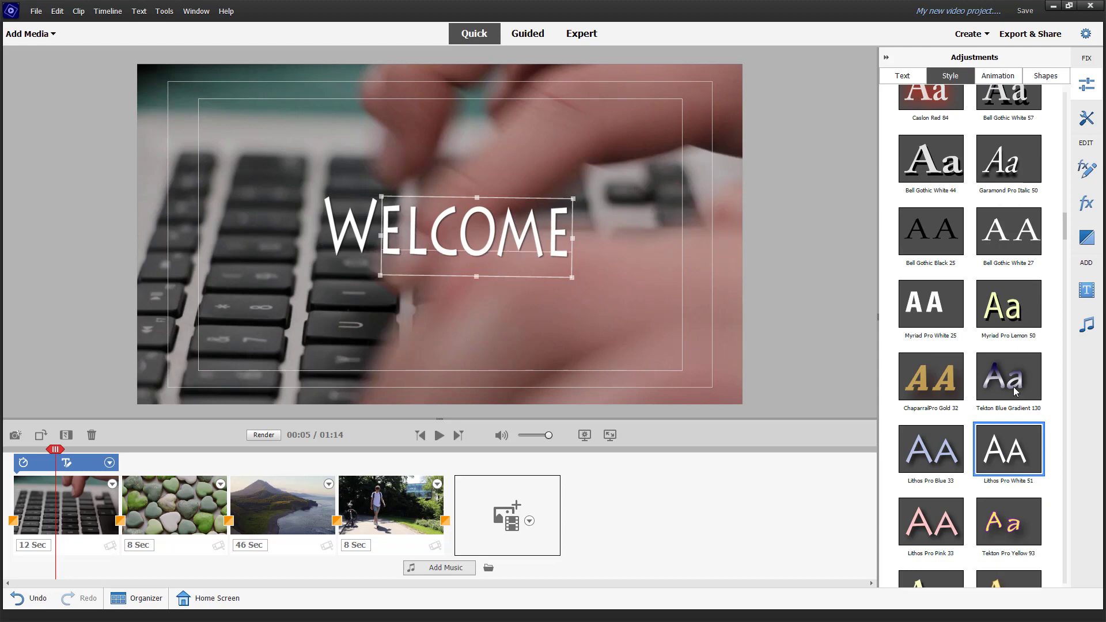
Step: Apply the FadeInByCharacters animation to the Welcome title and shift the title slightly left
click(981, 81)
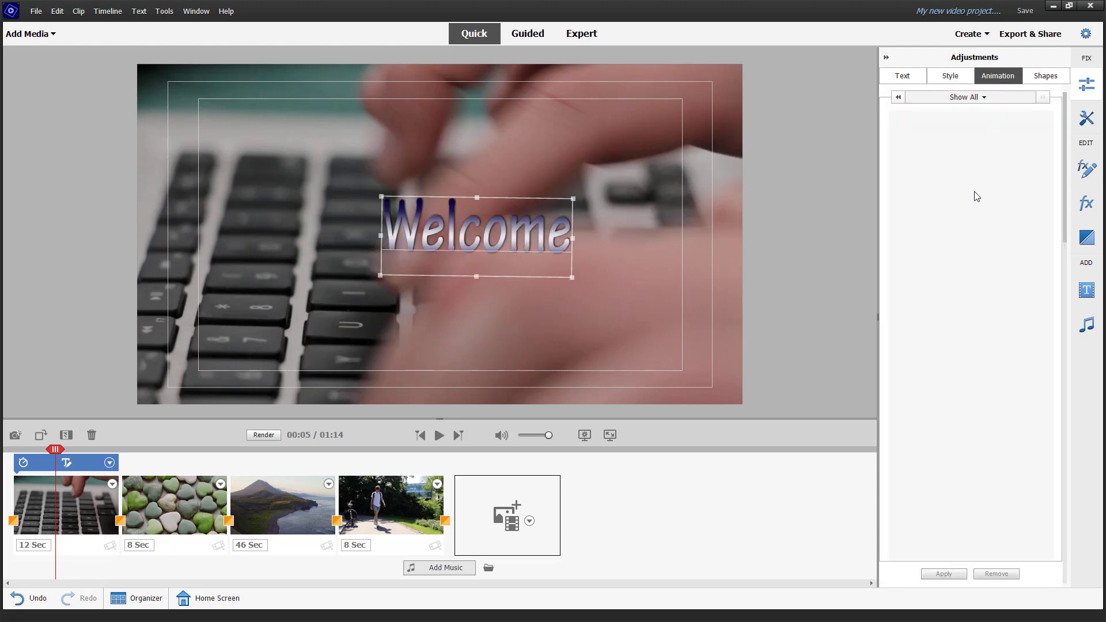
click(1007, 149)
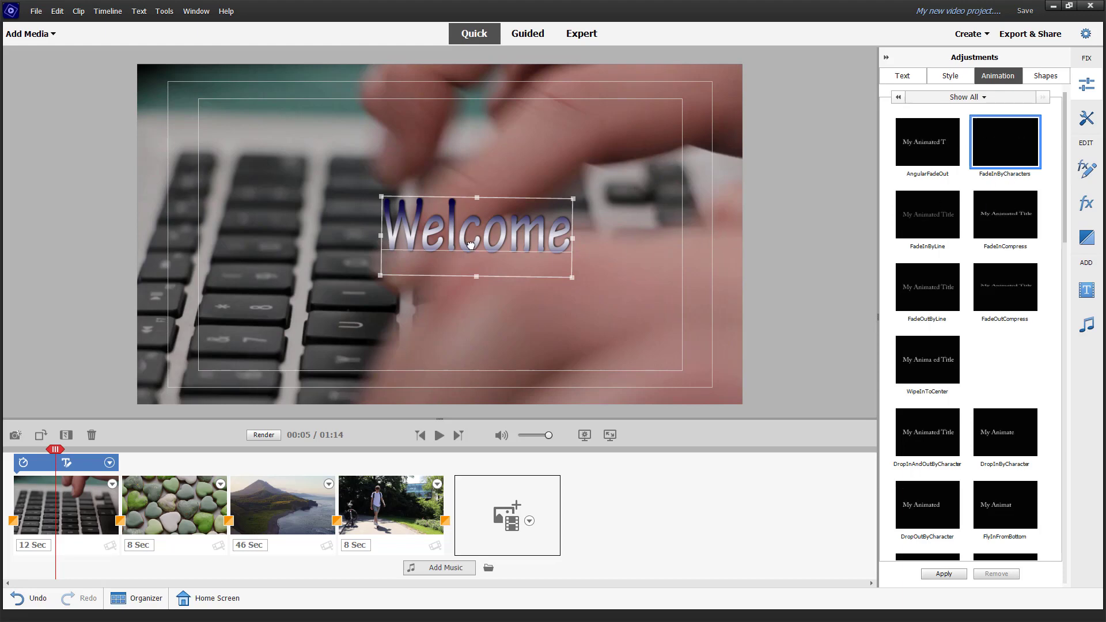
drag(470, 246, 499, 249)
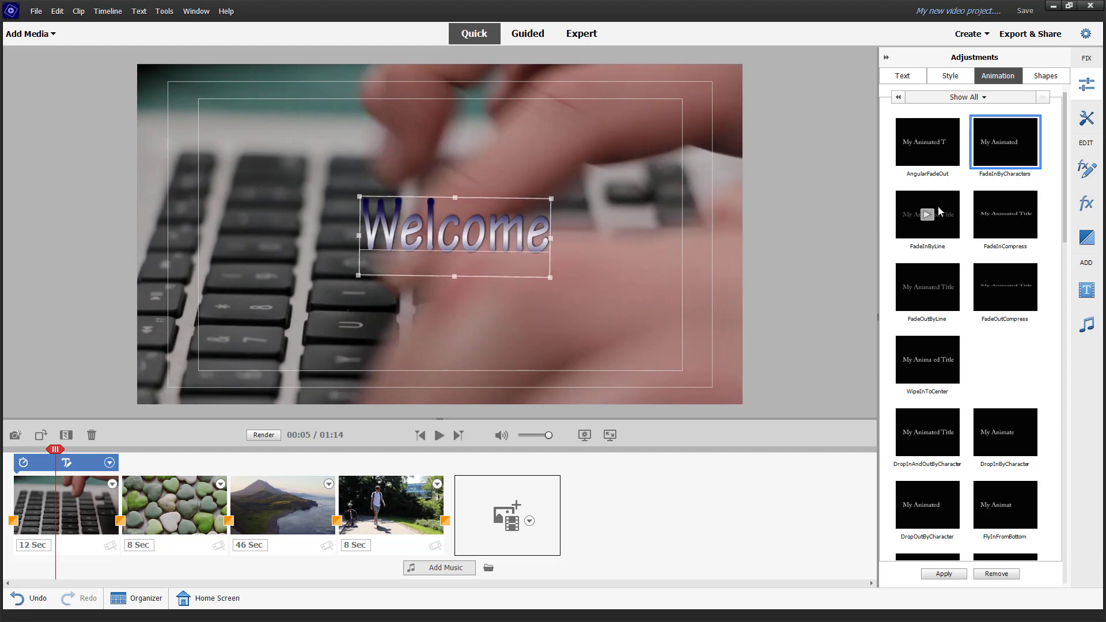
click(1006, 144)
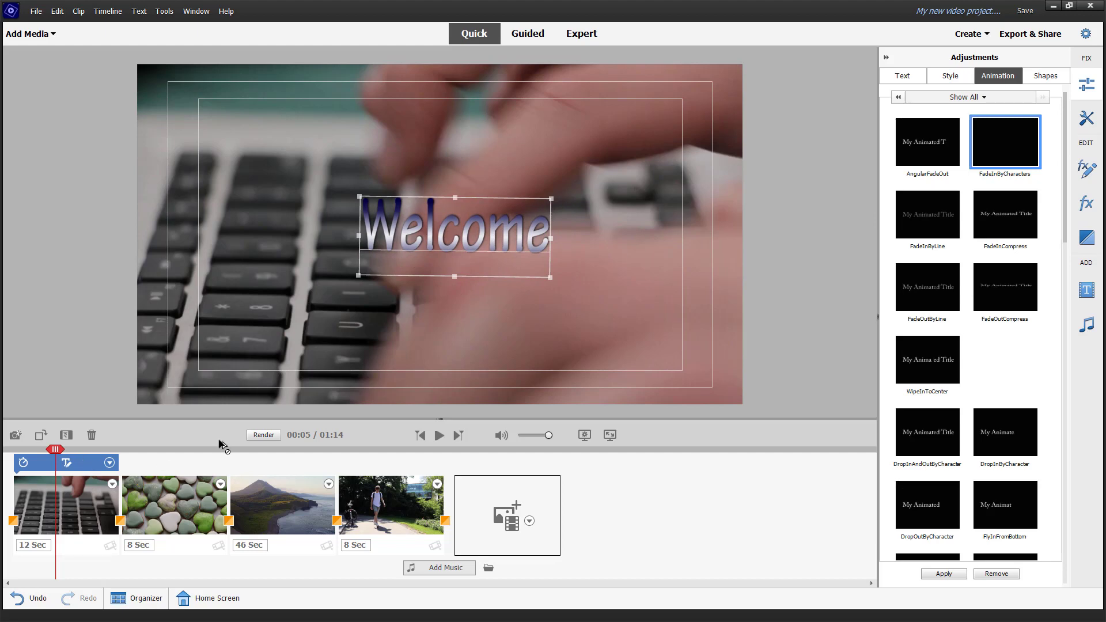
Step: Draw two wide horizontal rectangles in the frame, one above and one below the Welcome title
click(1041, 80)
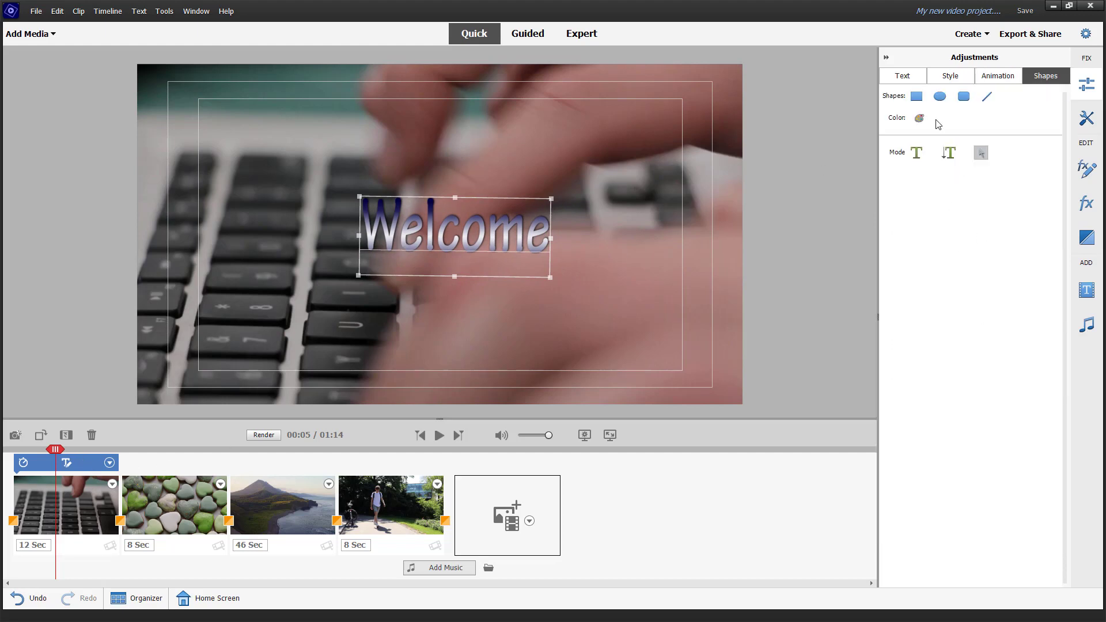
click(917, 96)
drag(290, 126, 635, 165)
drag(307, 275, 603, 326)
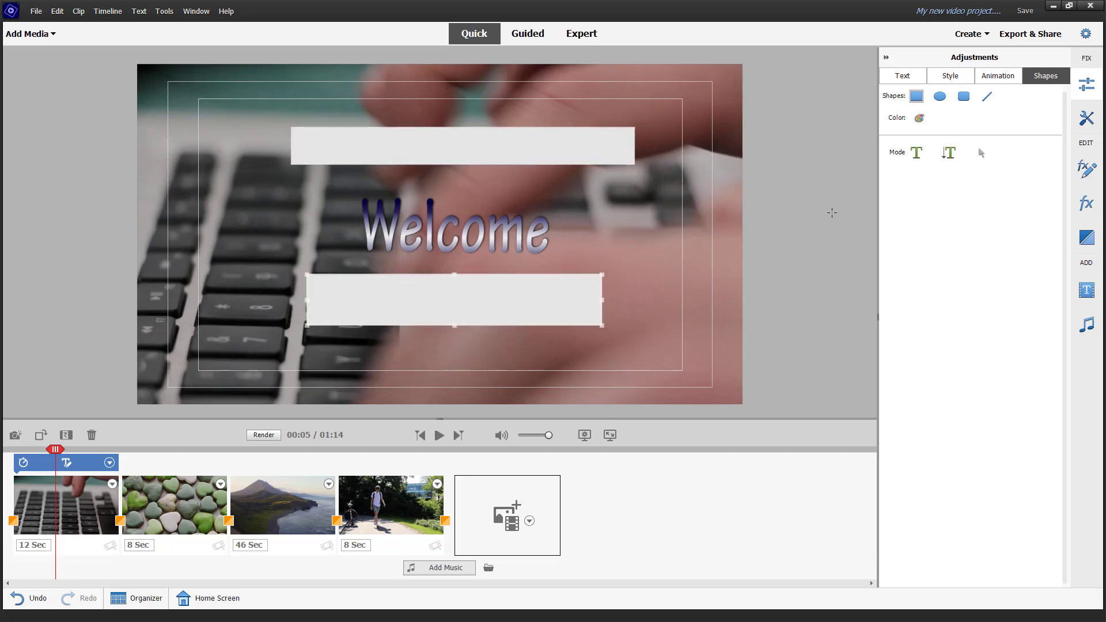
Step: Fill the rectangle below the Welcome title with a solid muted green
click(918, 121)
click(552, 218)
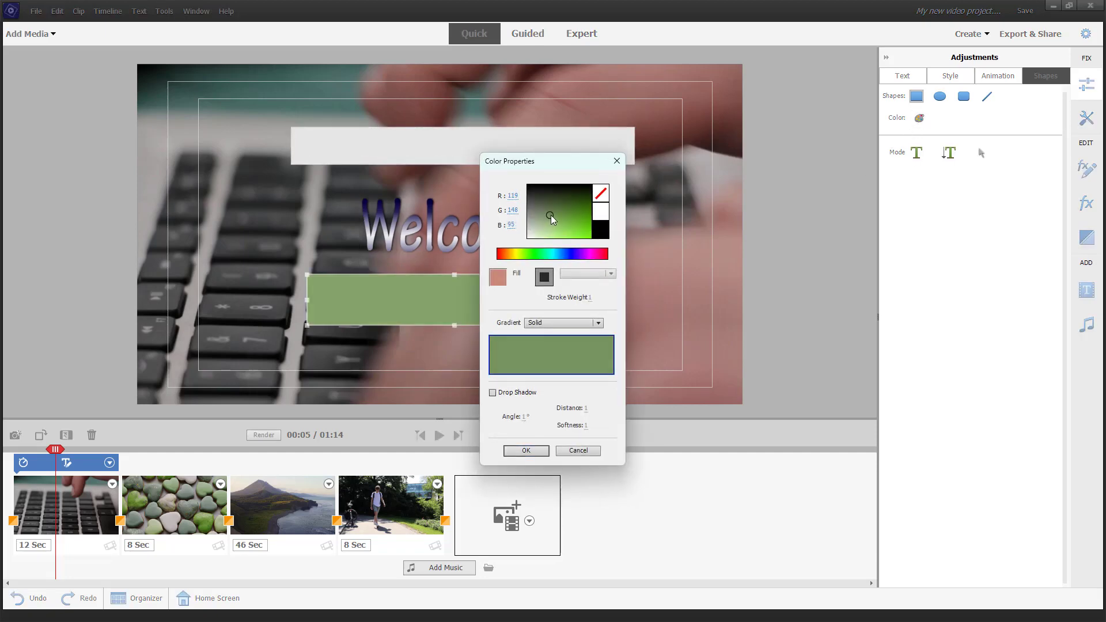
click(518, 450)
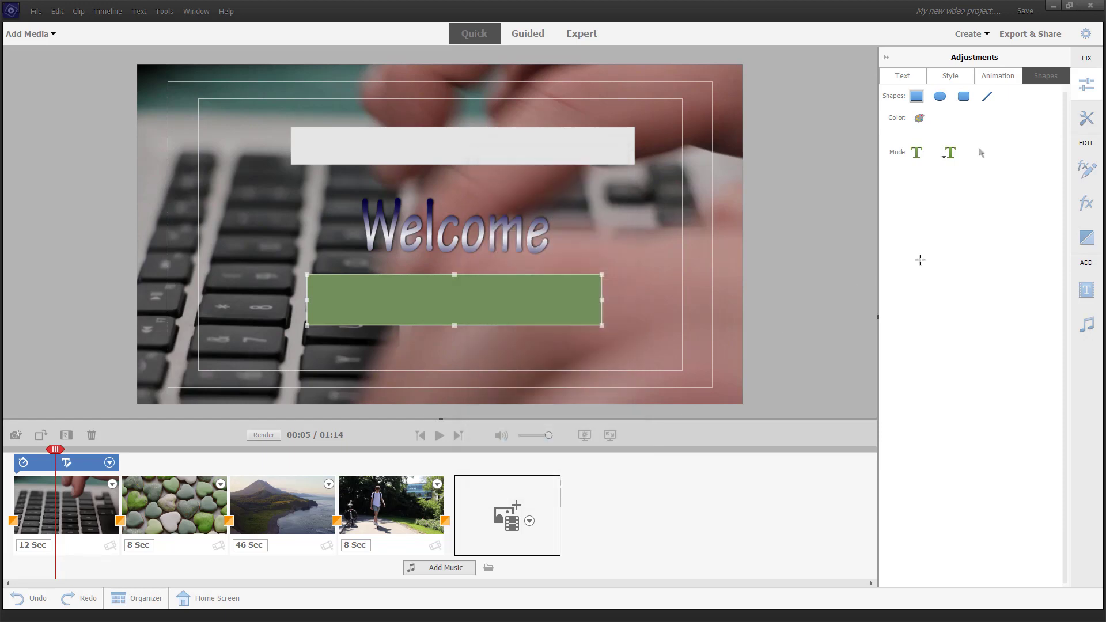
Step: Draw a small ellipse near the frame's upper-right corner and delete it
click(940, 97)
drag(630, 95, 692, 132)
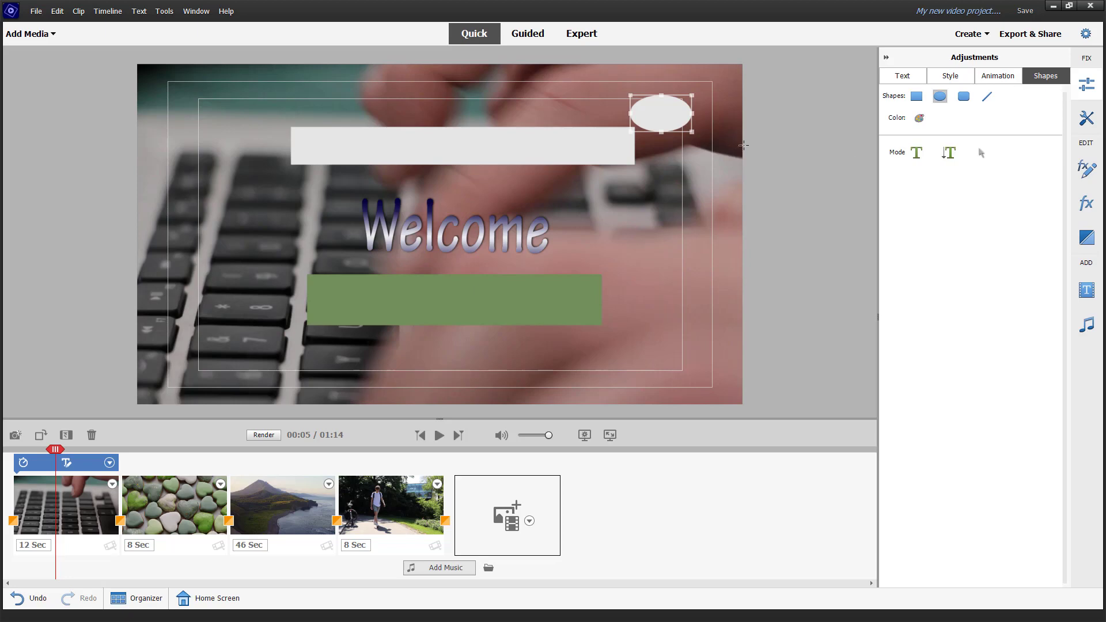
key(Delete)
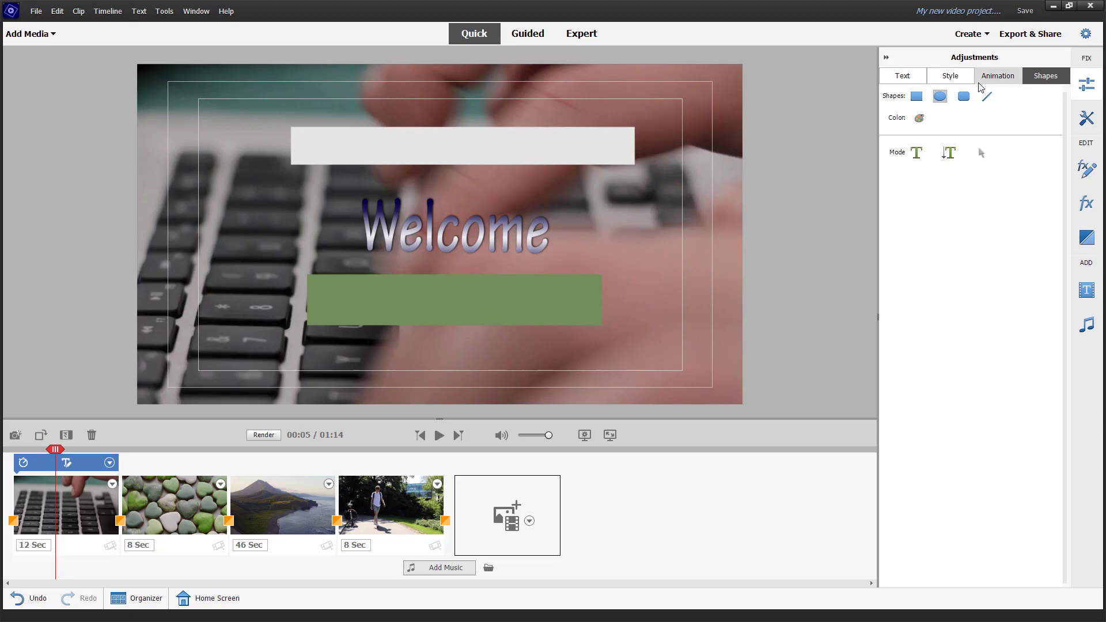
Step: Apply the Tekton Blue Gradient 130 style to the lower rectangle and then to the upper one
click(950, 75)
click(941, 233)
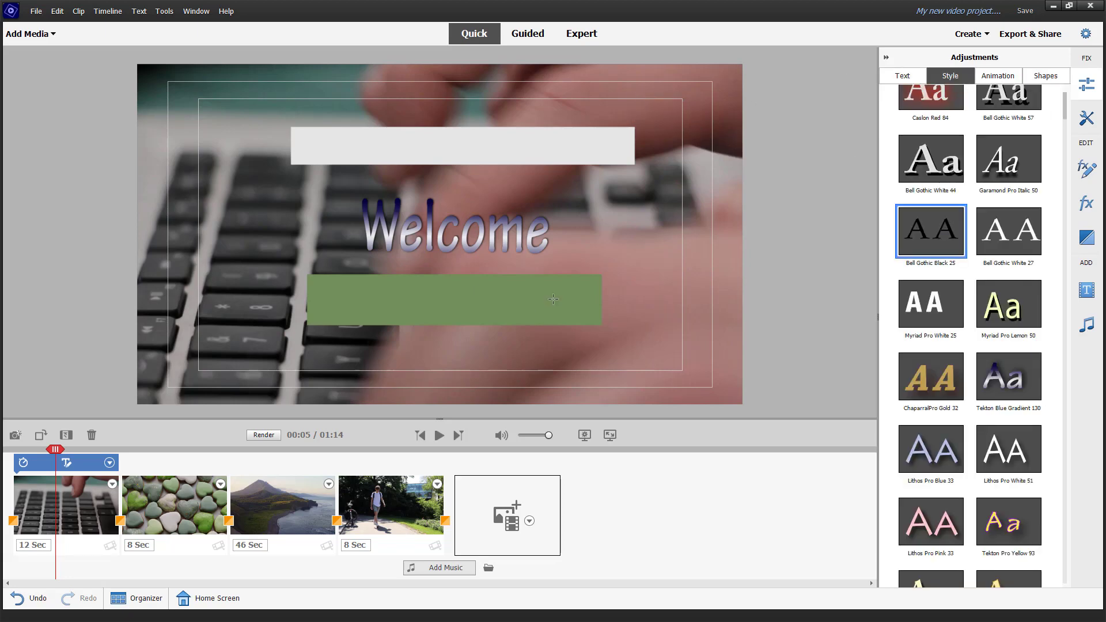
click(902, 76)
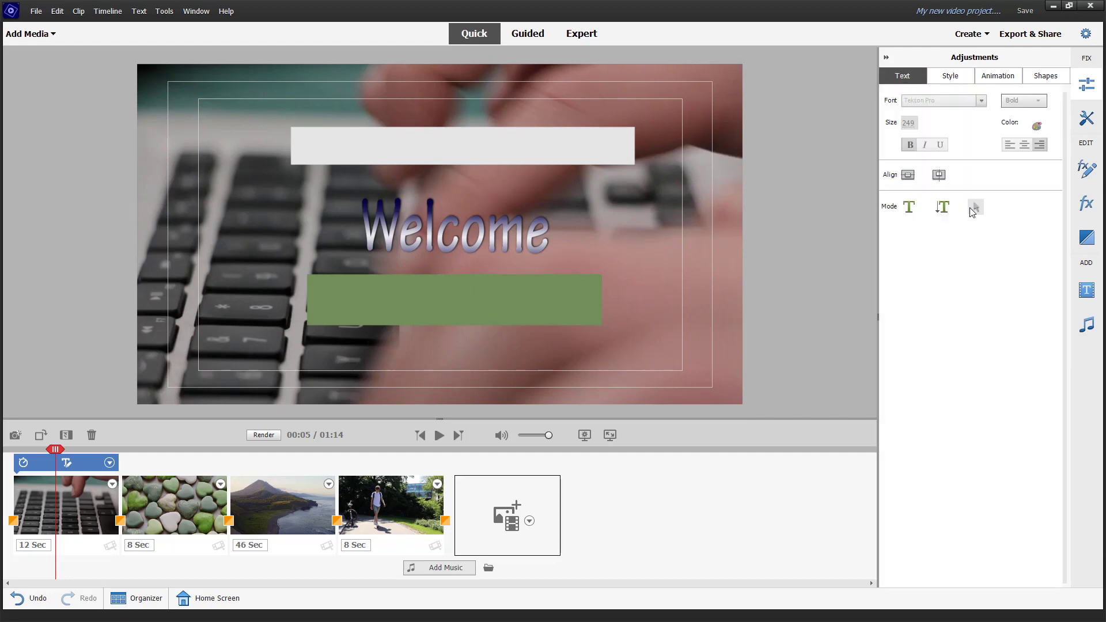
click(537, 309)
click(950, 76)
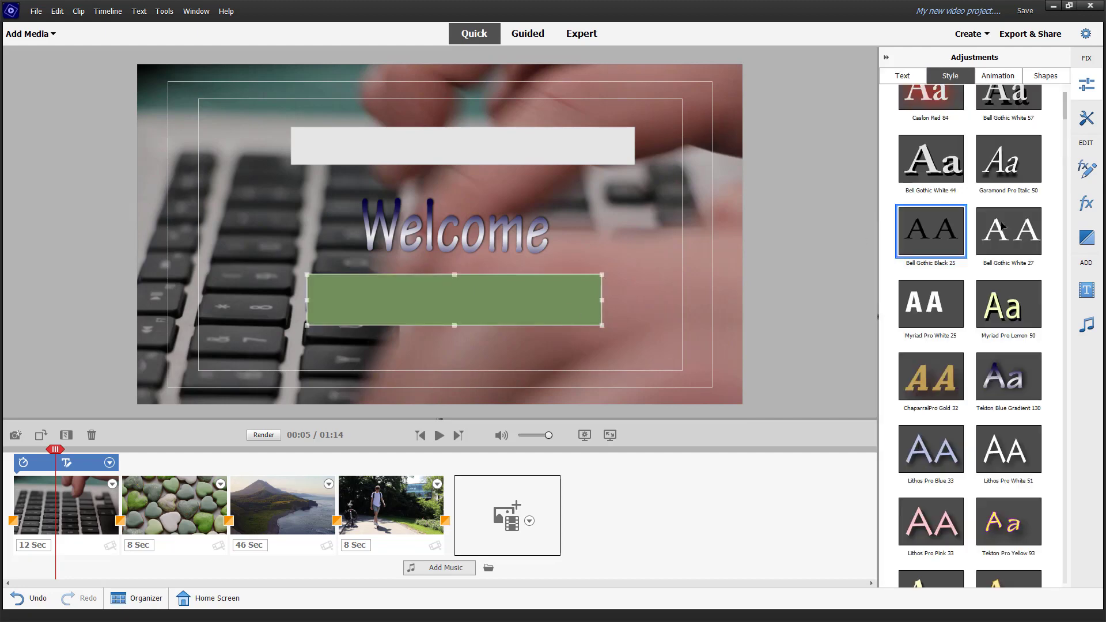
click(1008, 231)
click(1000, 386)
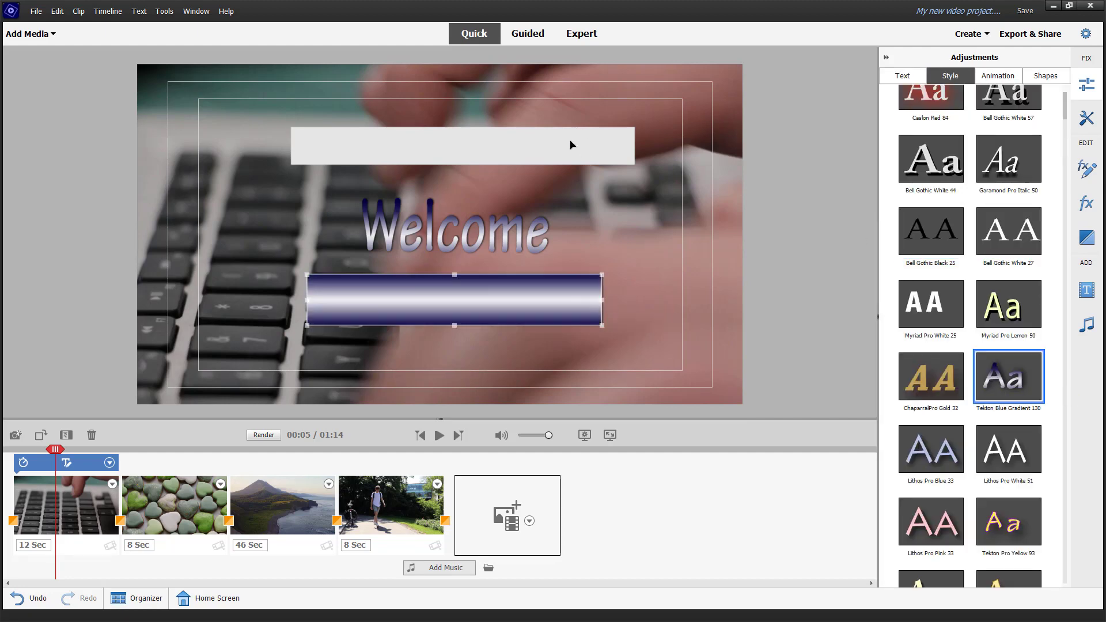
click(572, 145)
click(998, 377)
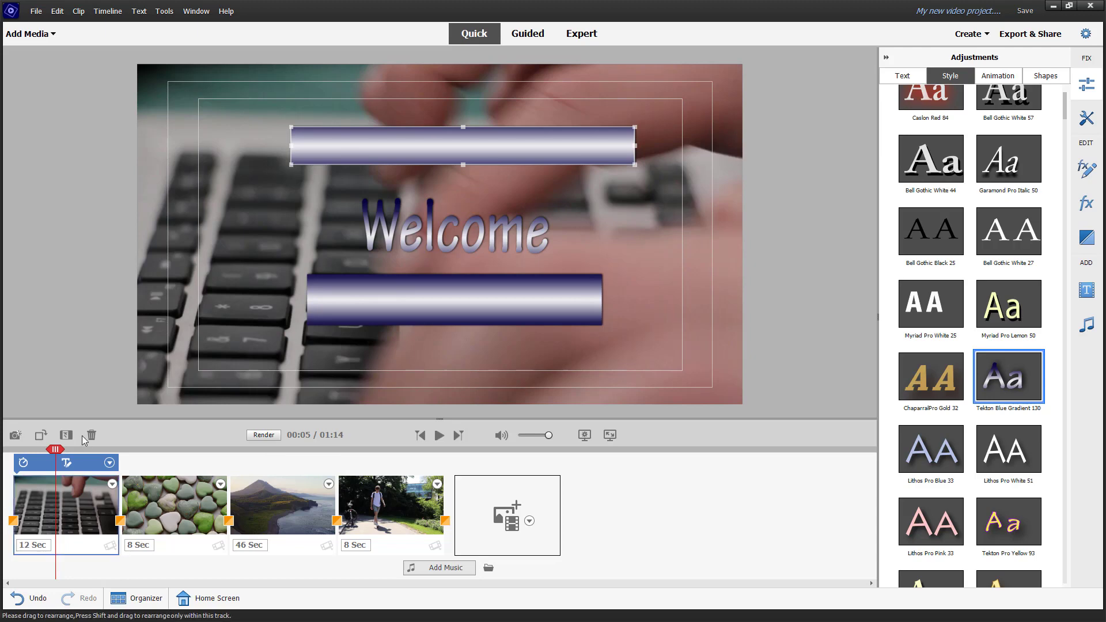
Step: Play the start of the first clip to preview the Welcome title's character-by-character fade-in
mouse_move(56, 450)
mouse_down()
mouse_move(3, 457)
mouse_move(80, 465)
mouse_move(19, 463)
mouse_move(45, 466)
mouse_up()
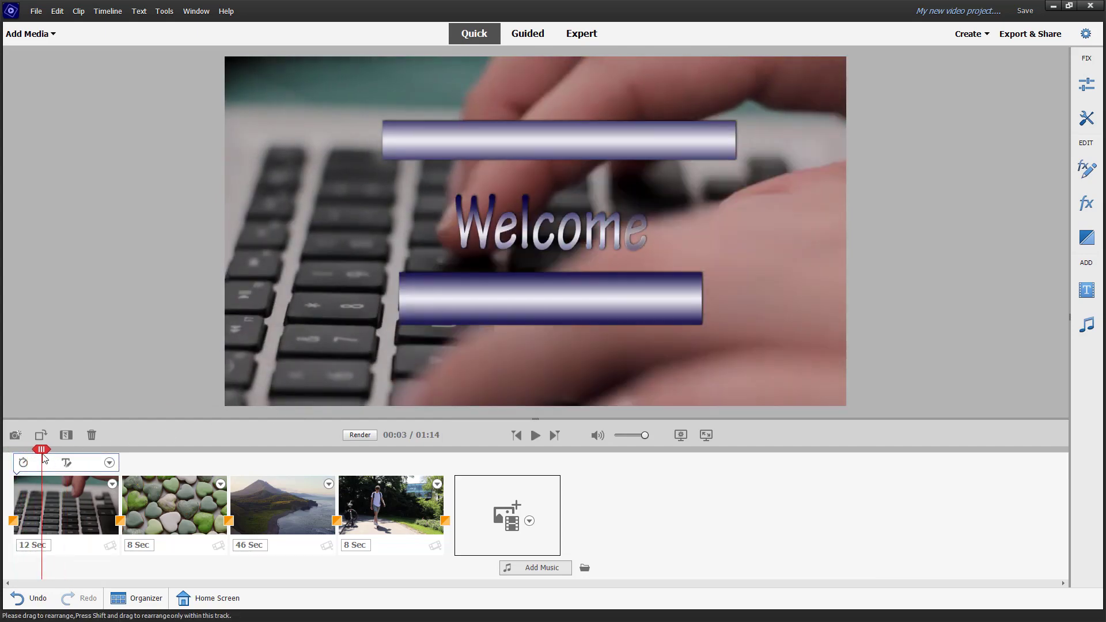
click(34, 455)
mouse_move(15, 451)
mouse_down()
mouse_move(35, 450)
mouse_move(21, 451)
mouse_up()
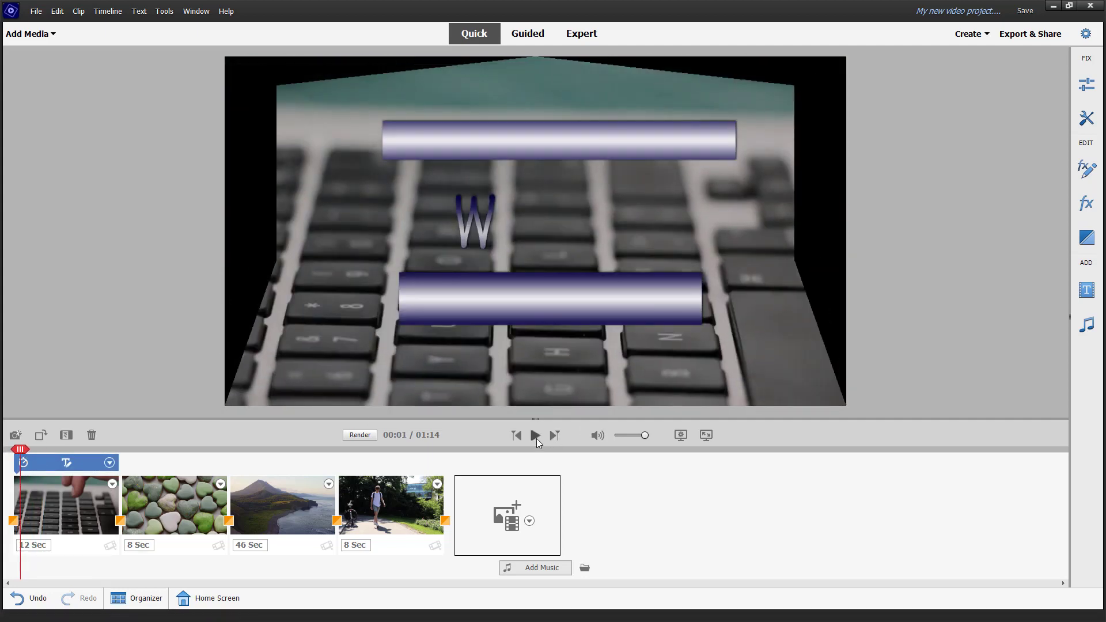
click(535, 437)
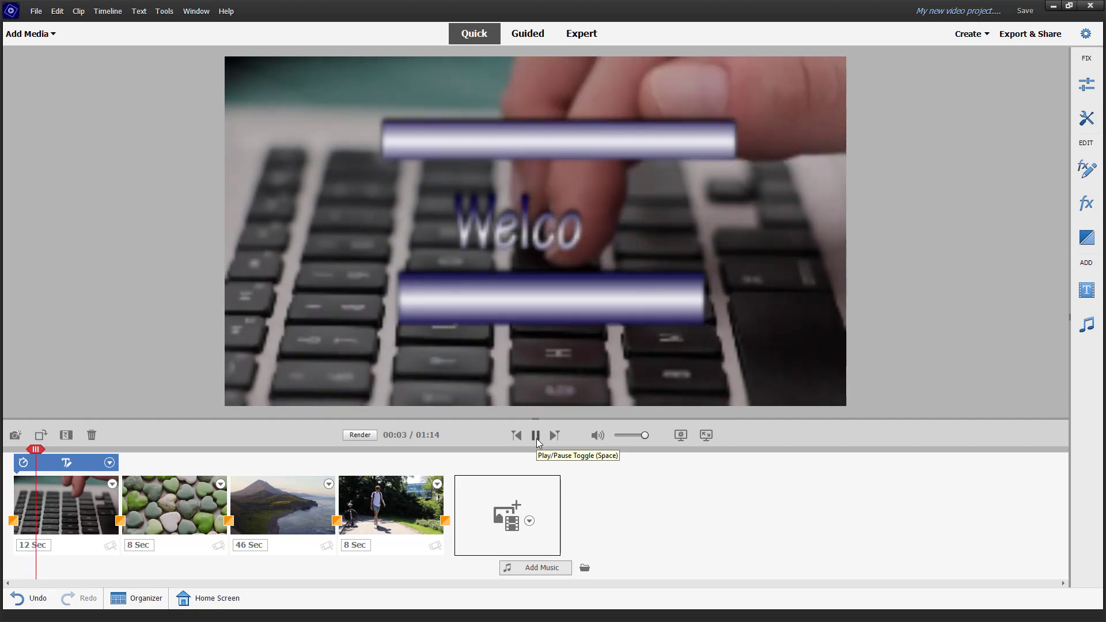
click(537, 436)
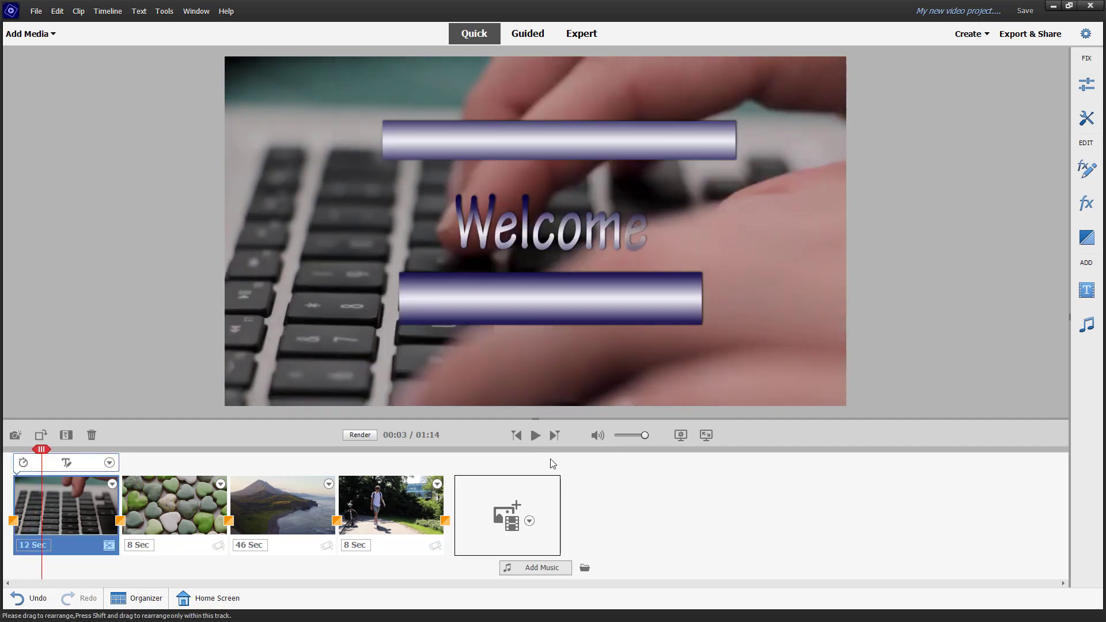